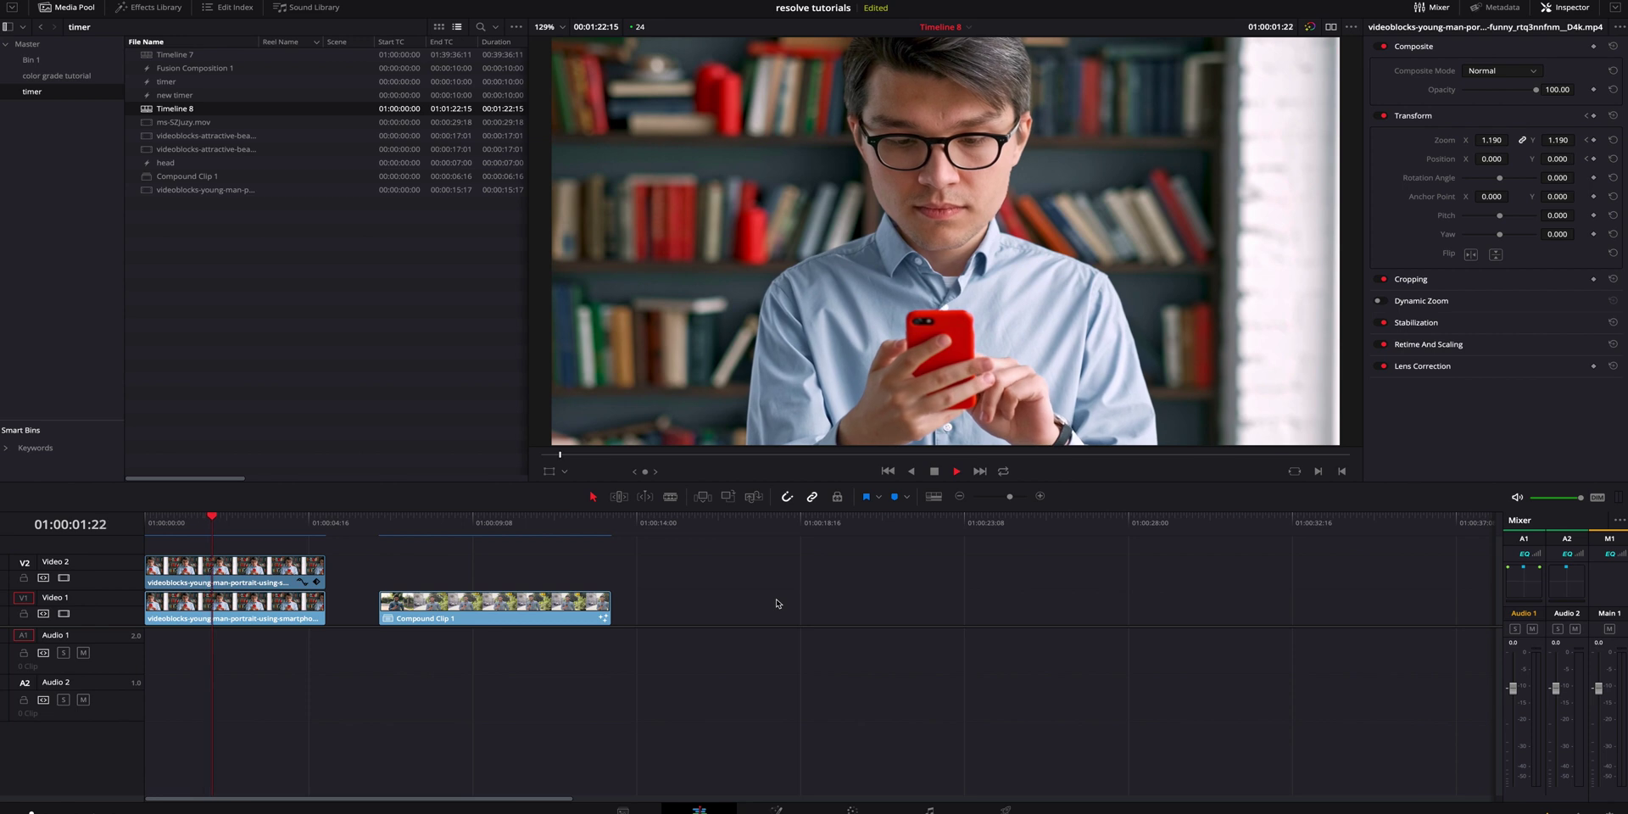
Step: Review the edit from the start and remove the zoomed duplicate clip from Video 2
key(Home)
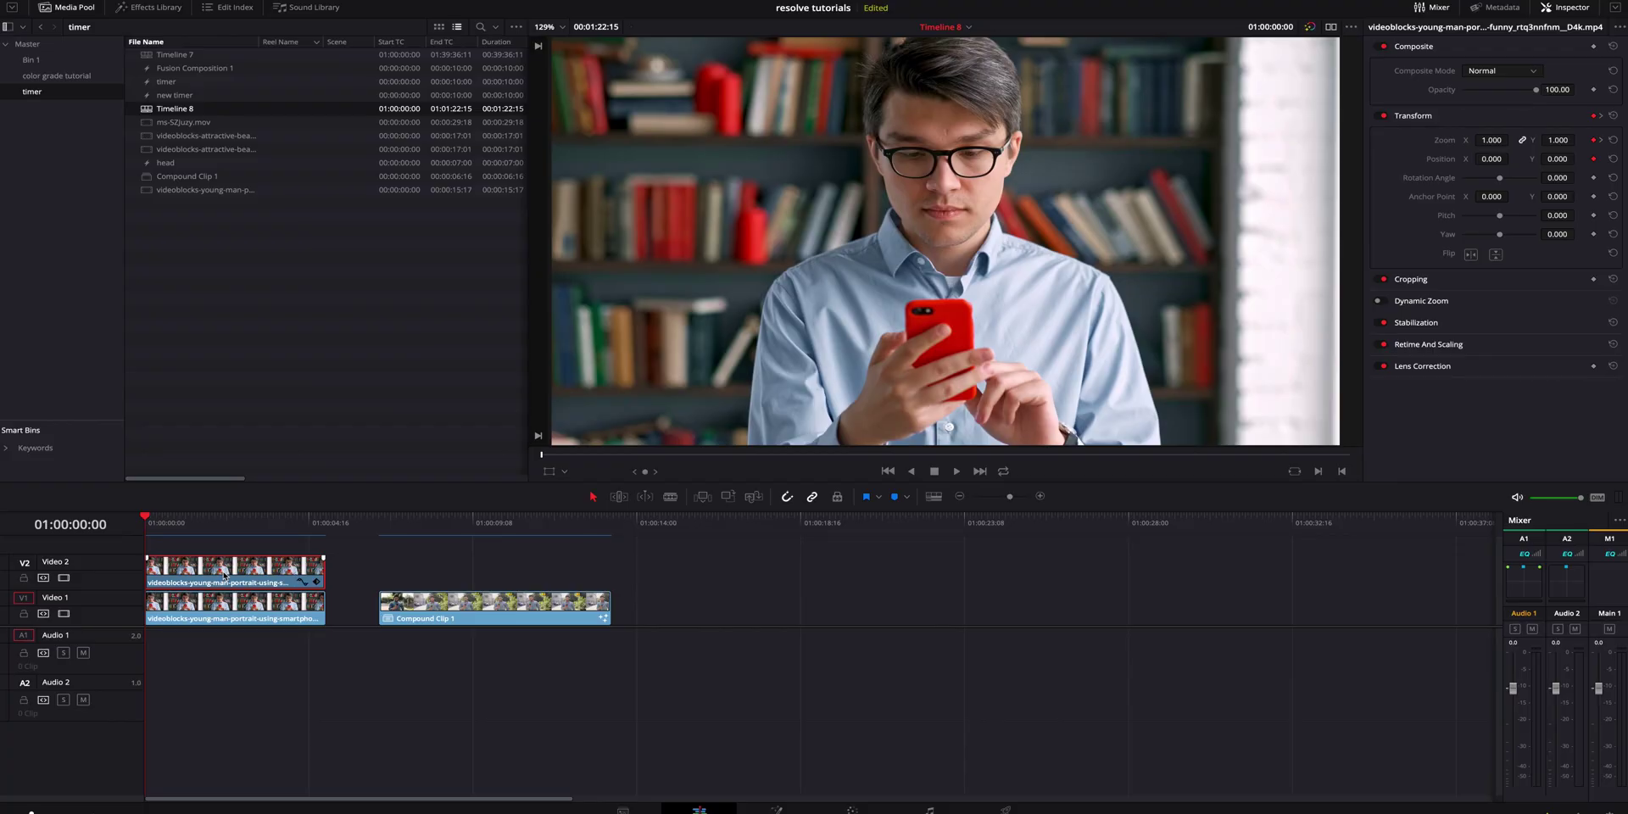
key(ctrl+z)
Step: Preview the footage, duplicate the first clip onto Video 2, and switch to the Color page
key(space)
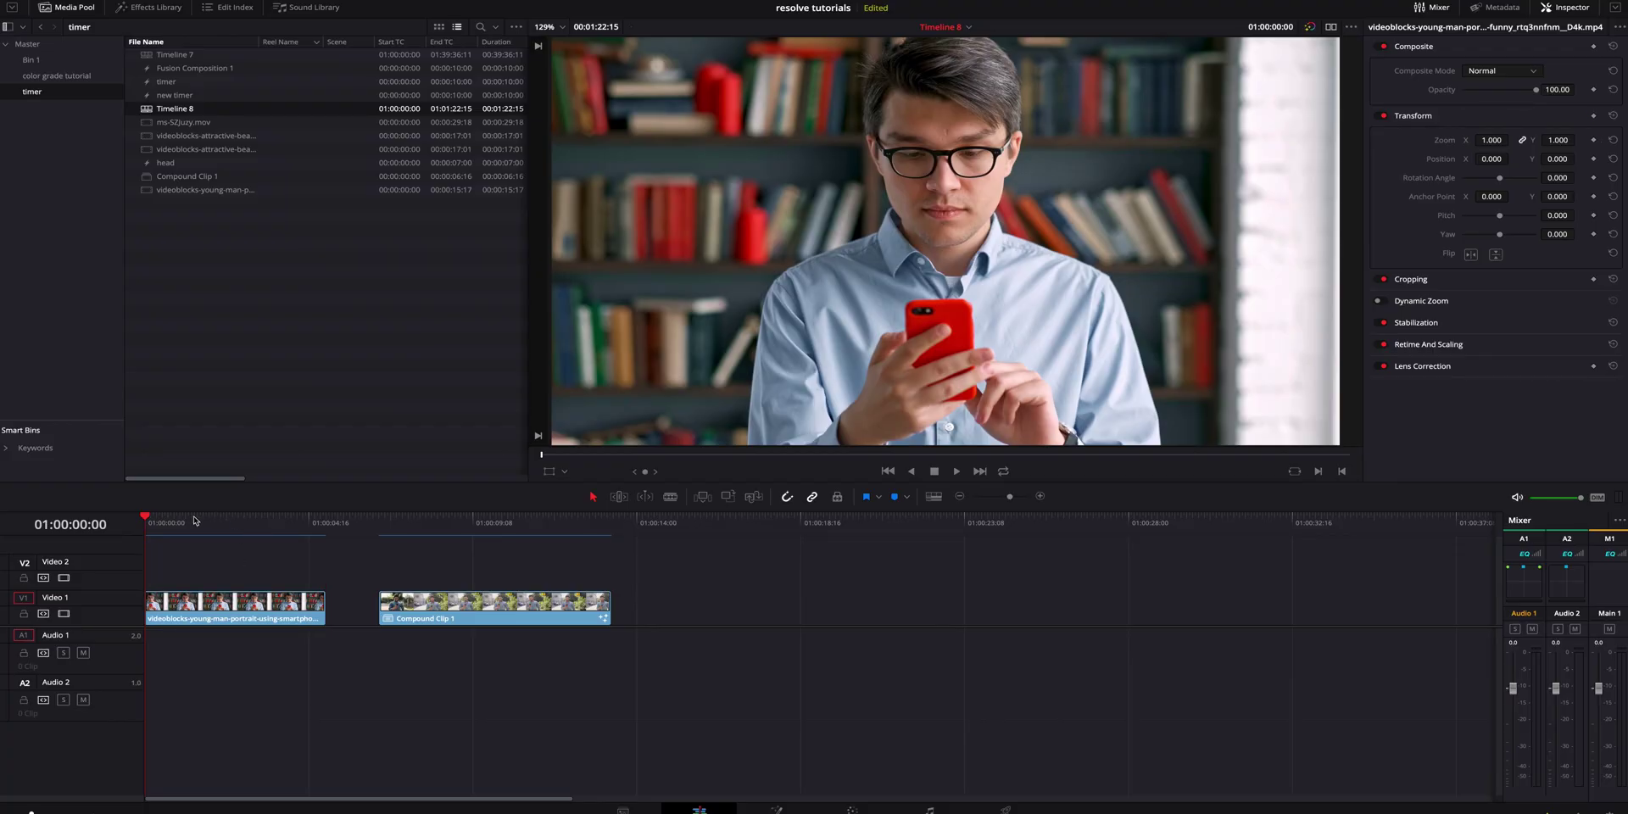
key(Home)
drag(219, 512, 106, 533)
drag(193, 613, 193, 583)
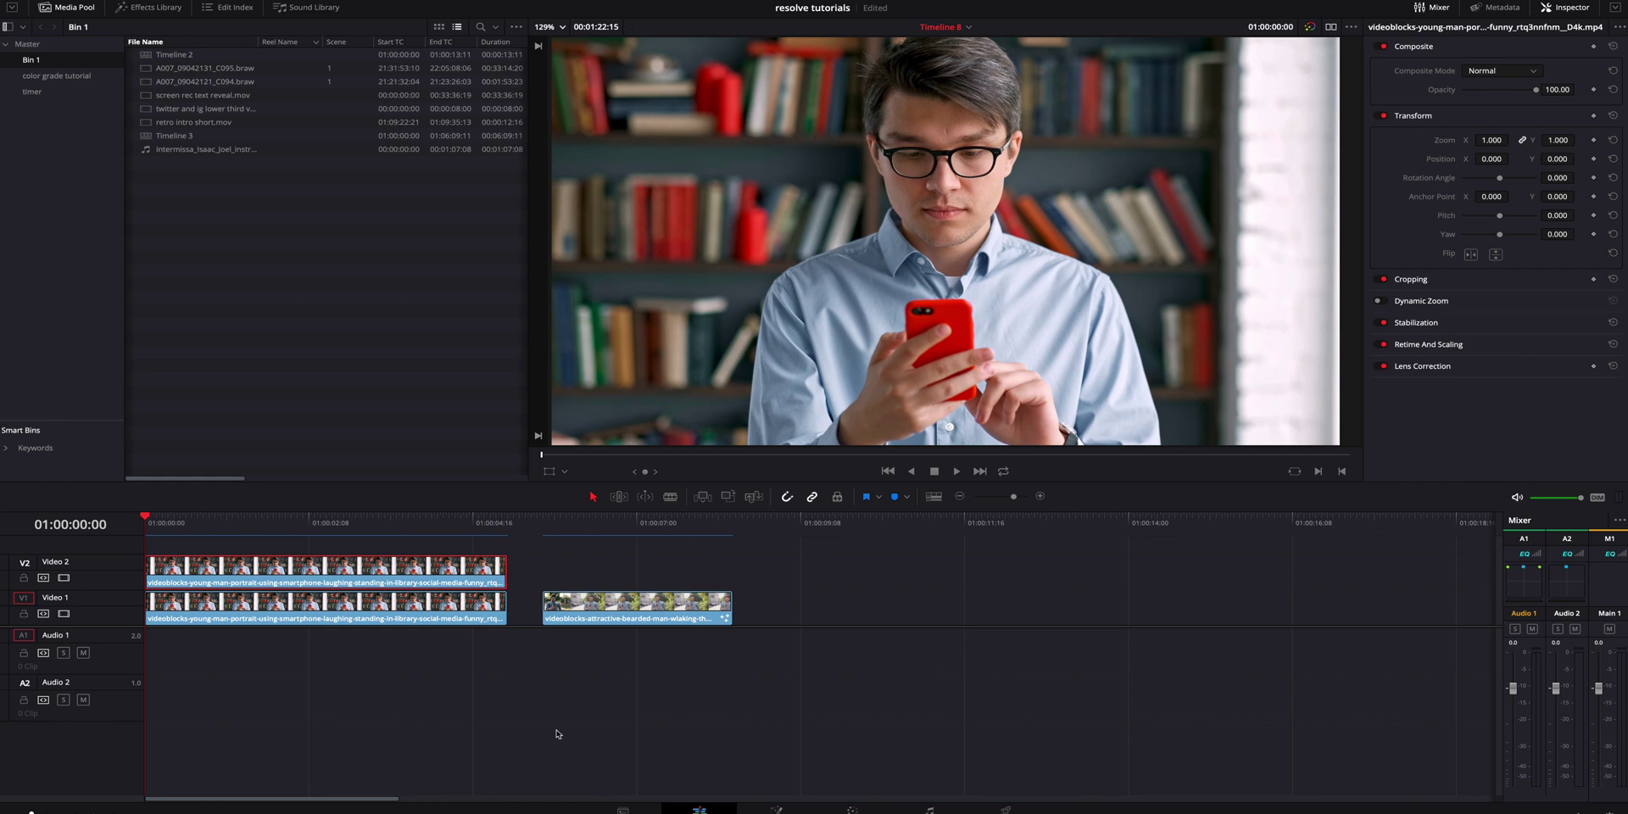
click(852, 809)
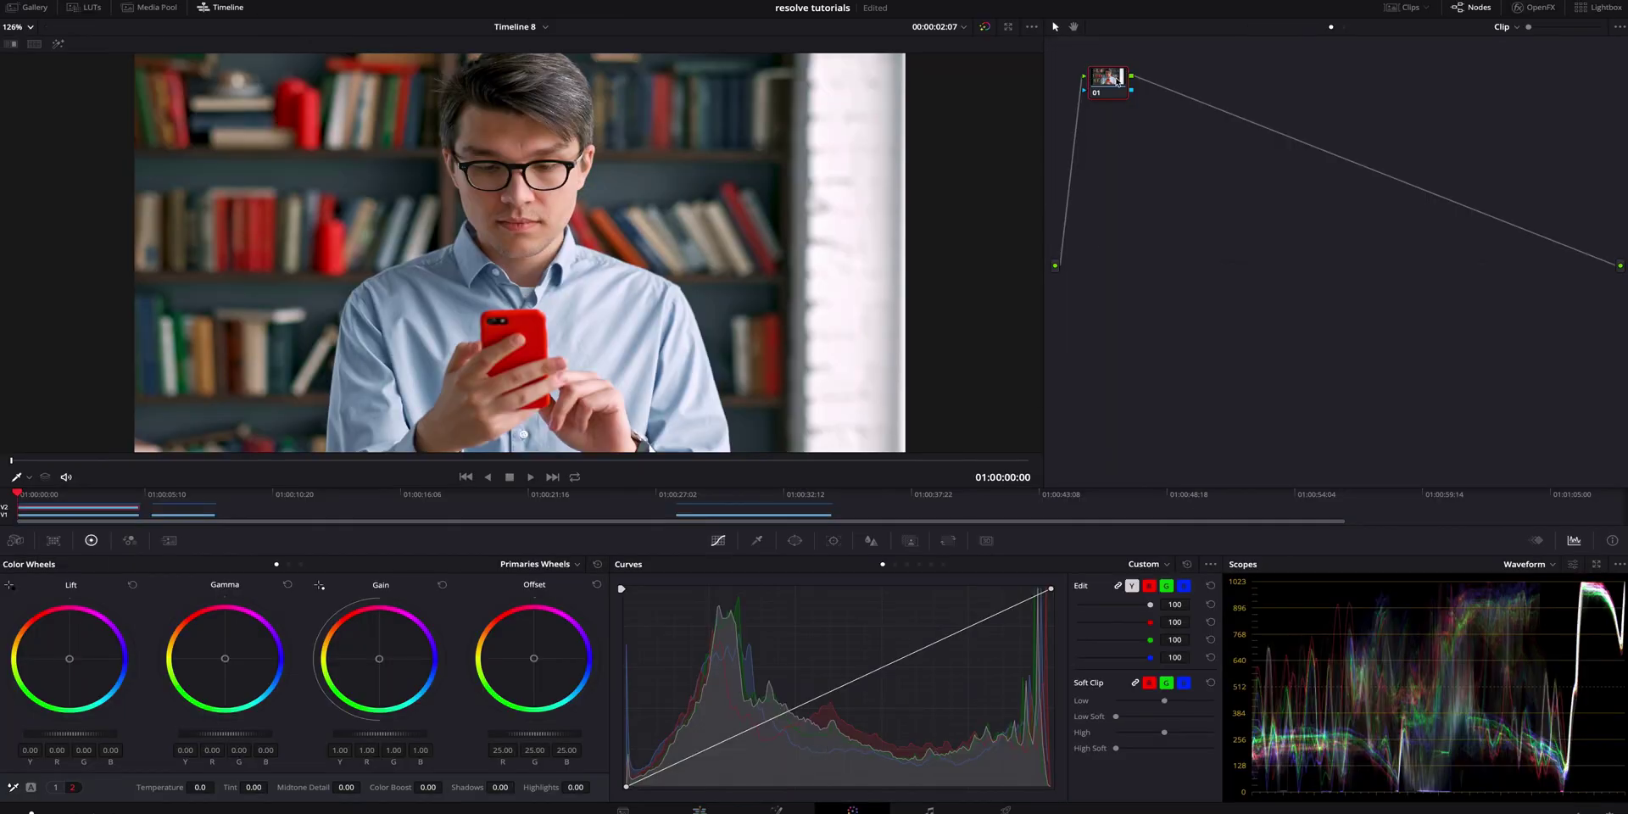
Step: Add an Alpha Output to the node graph and wire the node's alpha into it
right_click(1144, 130)
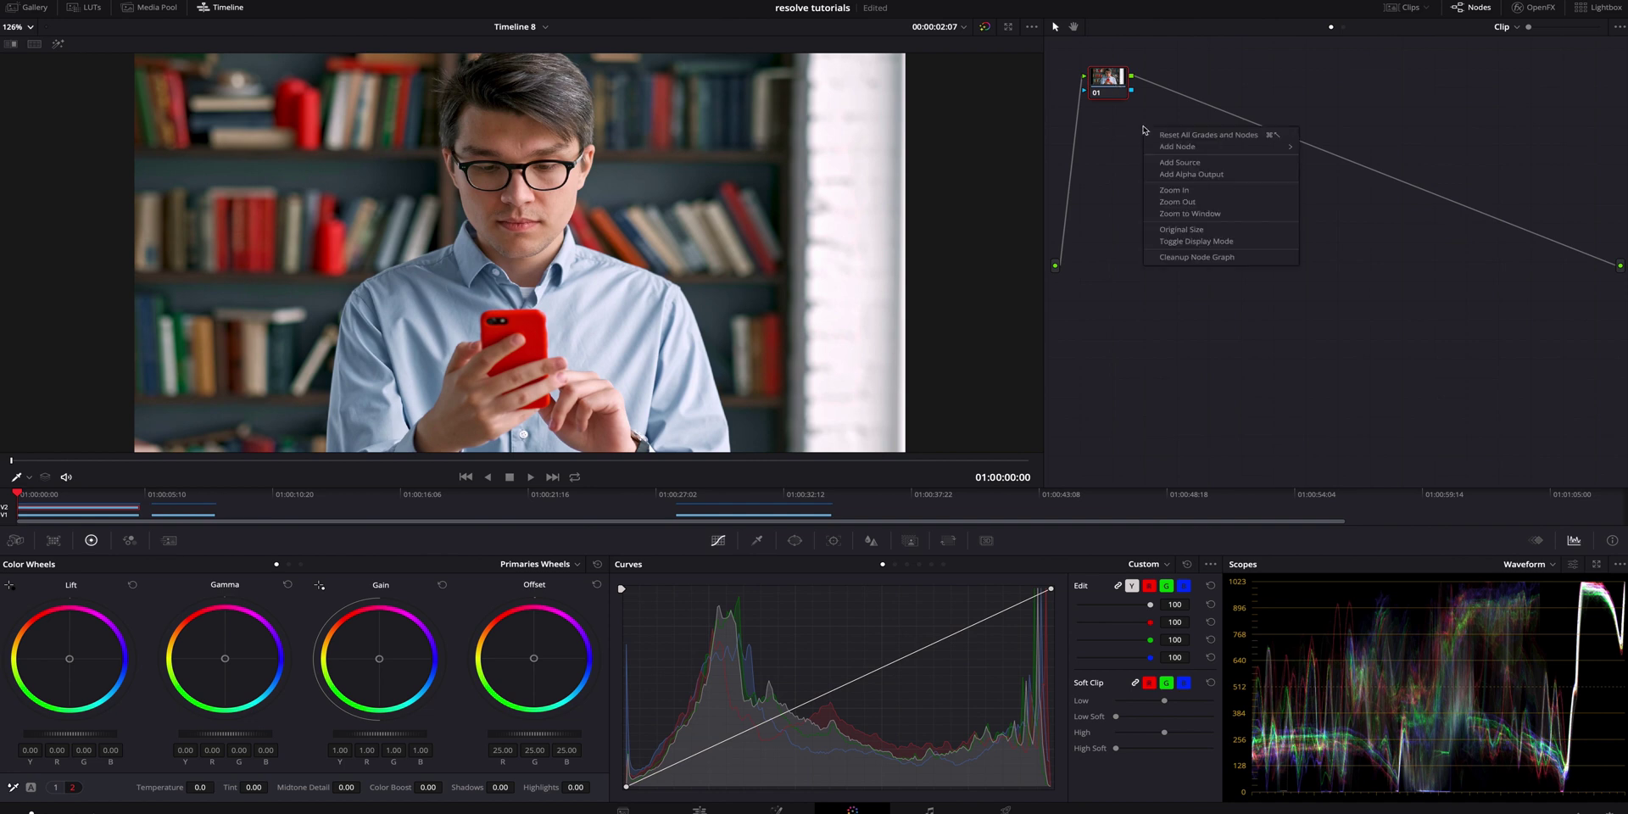
click(1191, 174)
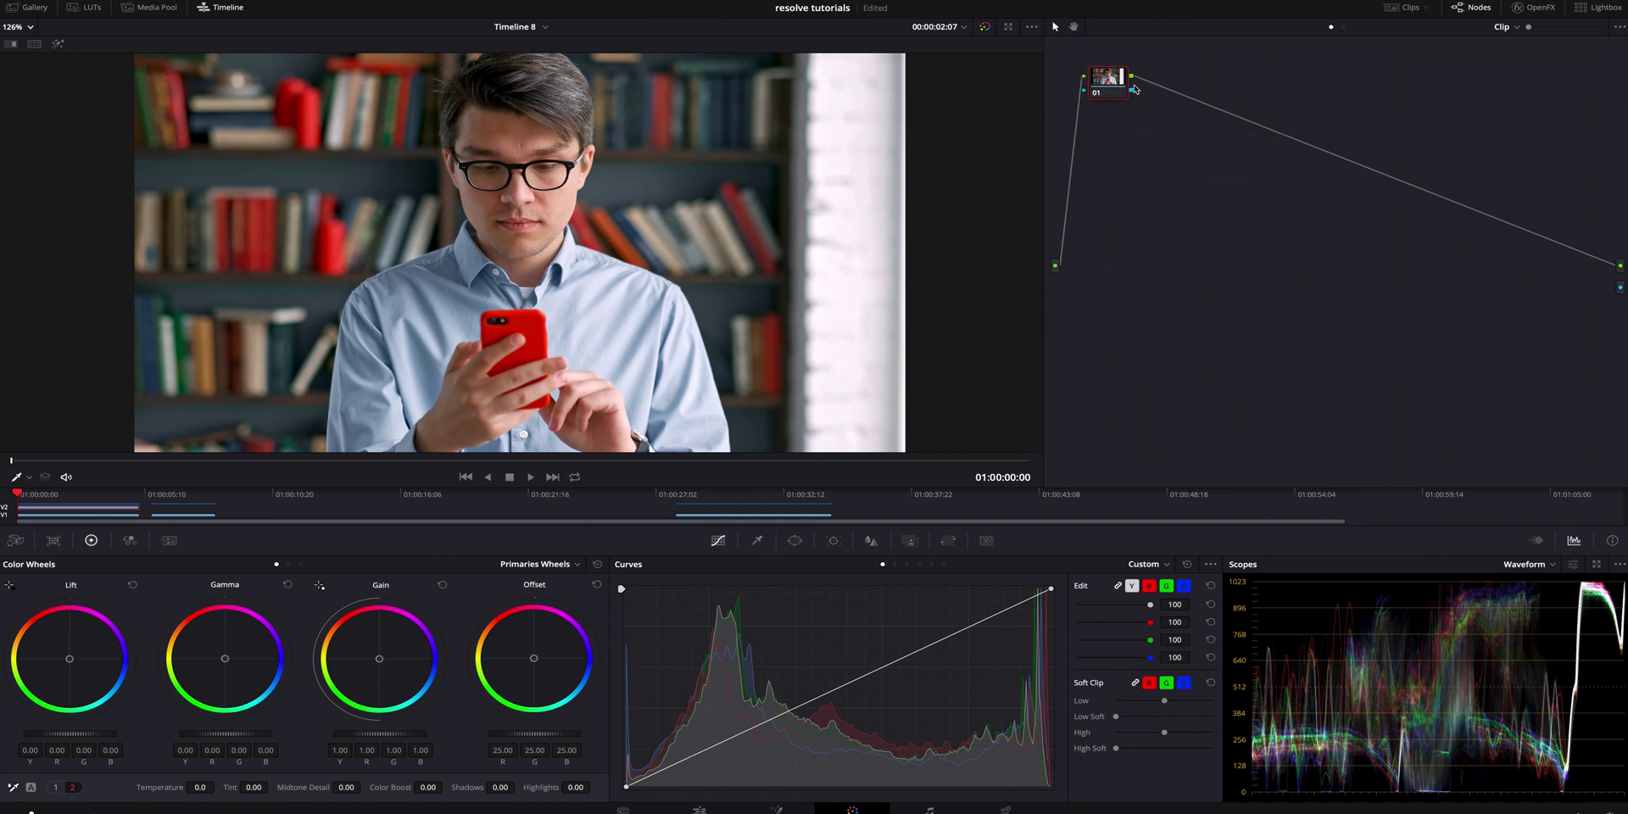
drag(1509, 252, 1602, 289)
Step: Draw a Curve window mask tracing the outline of the man's head
click(801, 549)
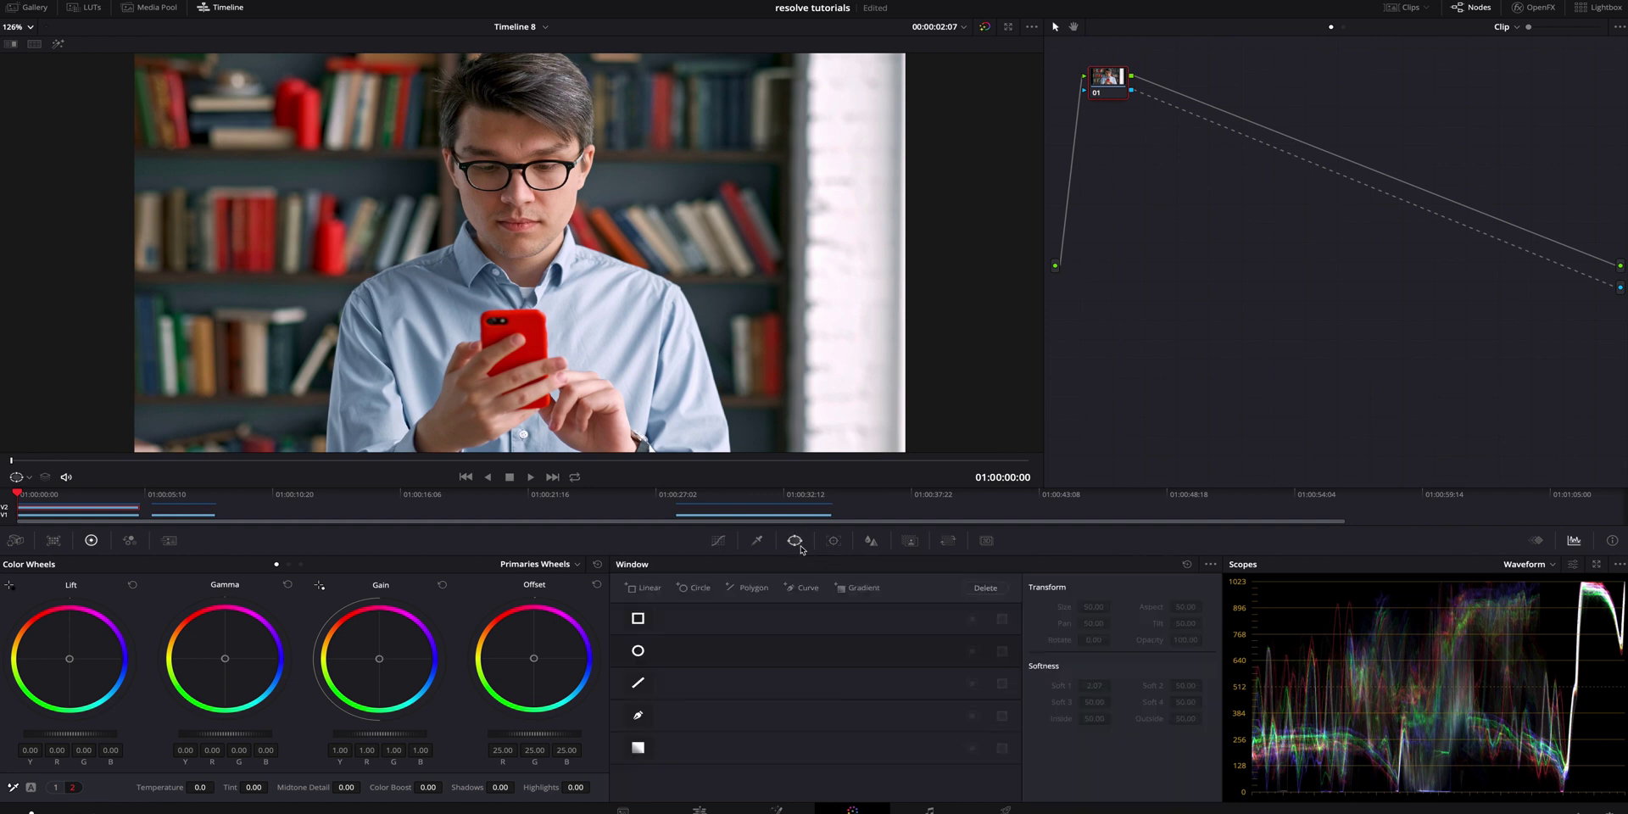
click(637, 717)
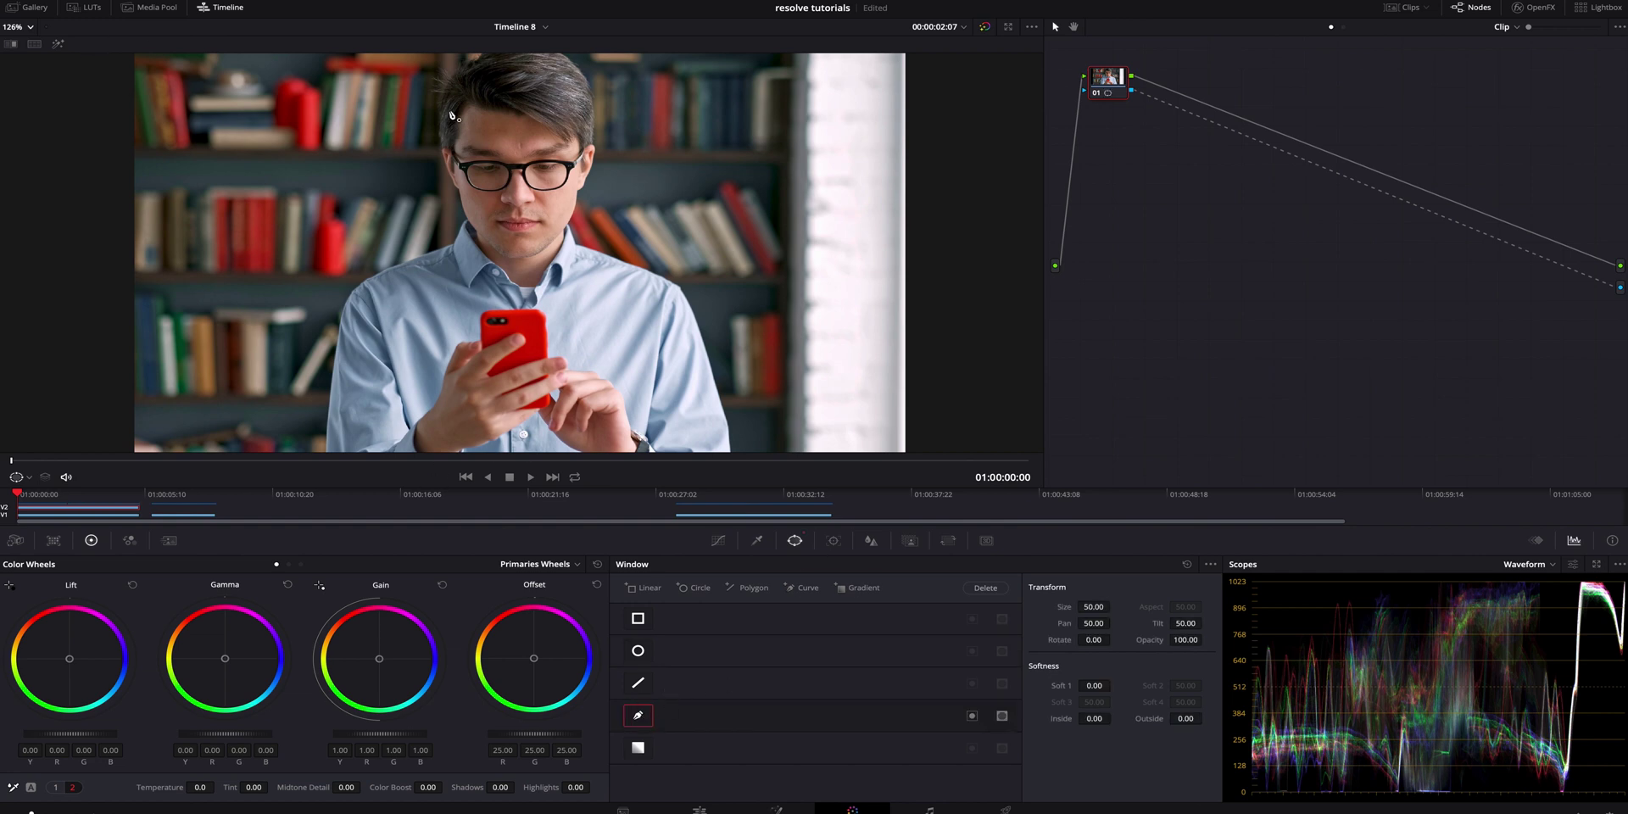
click(442, 89)
click(440, 102)
click(440, 116)
click(440, 129)
click(441, 141)
click(443, 154)
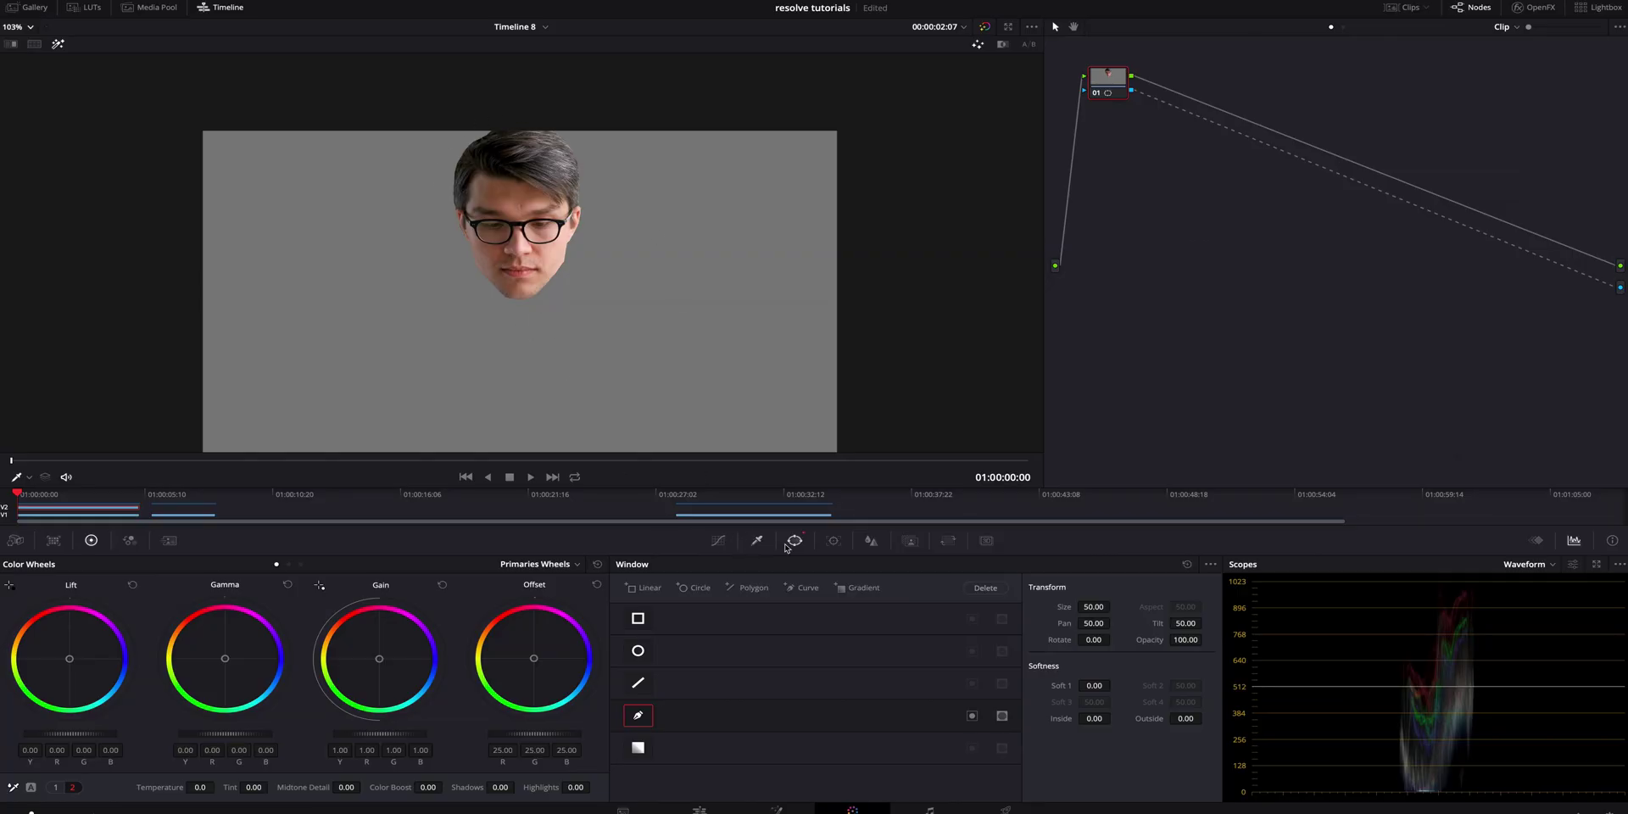
Step: Track the head curve mask forward through the clip, then return to the Edit page
click(834, 541)
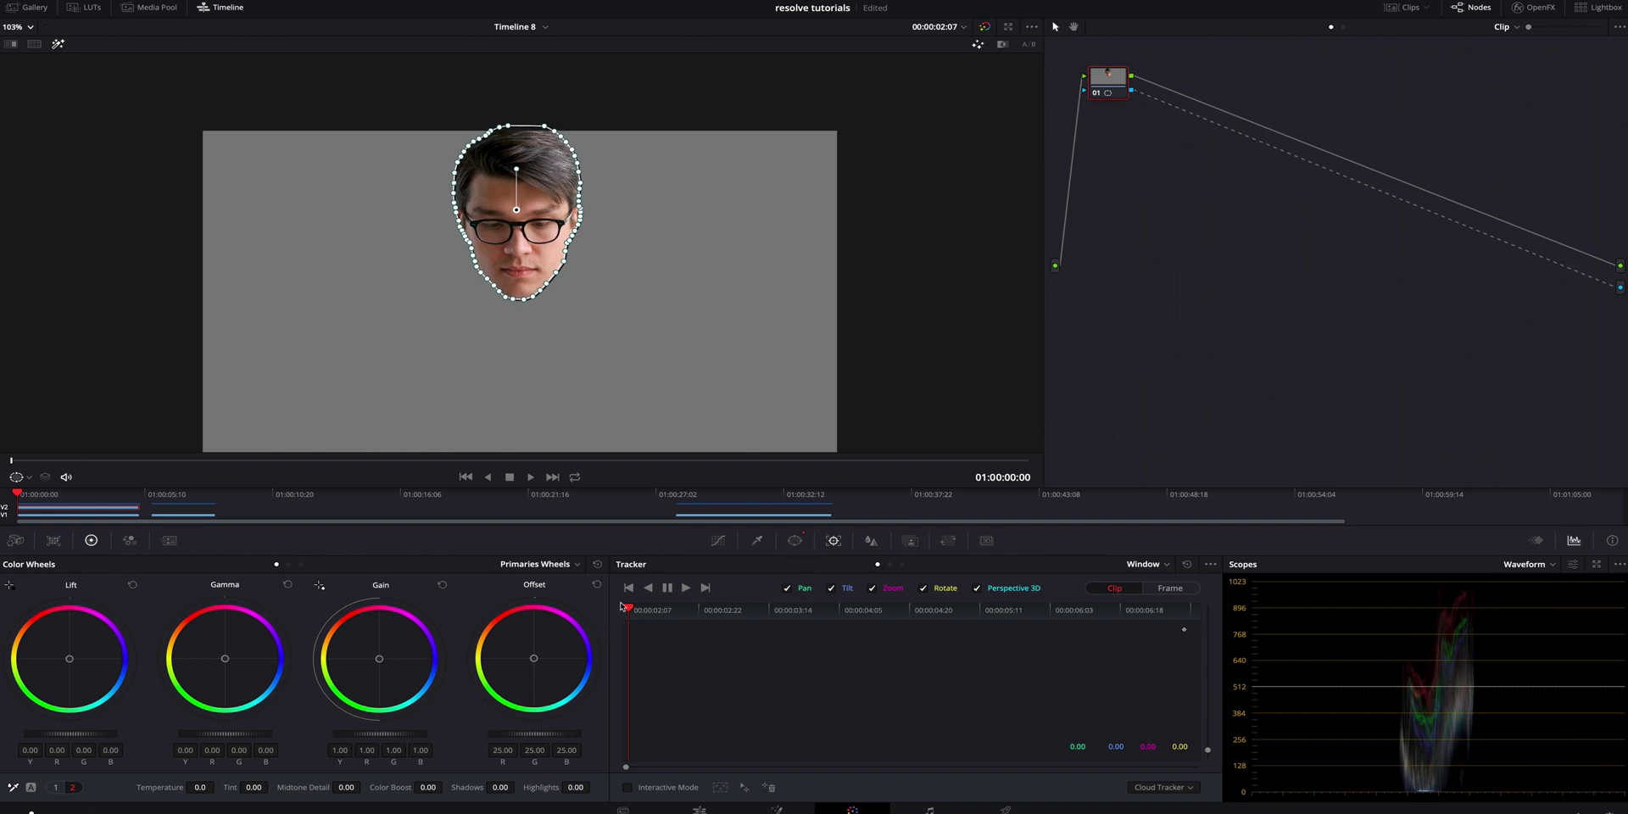
click(687, 588)
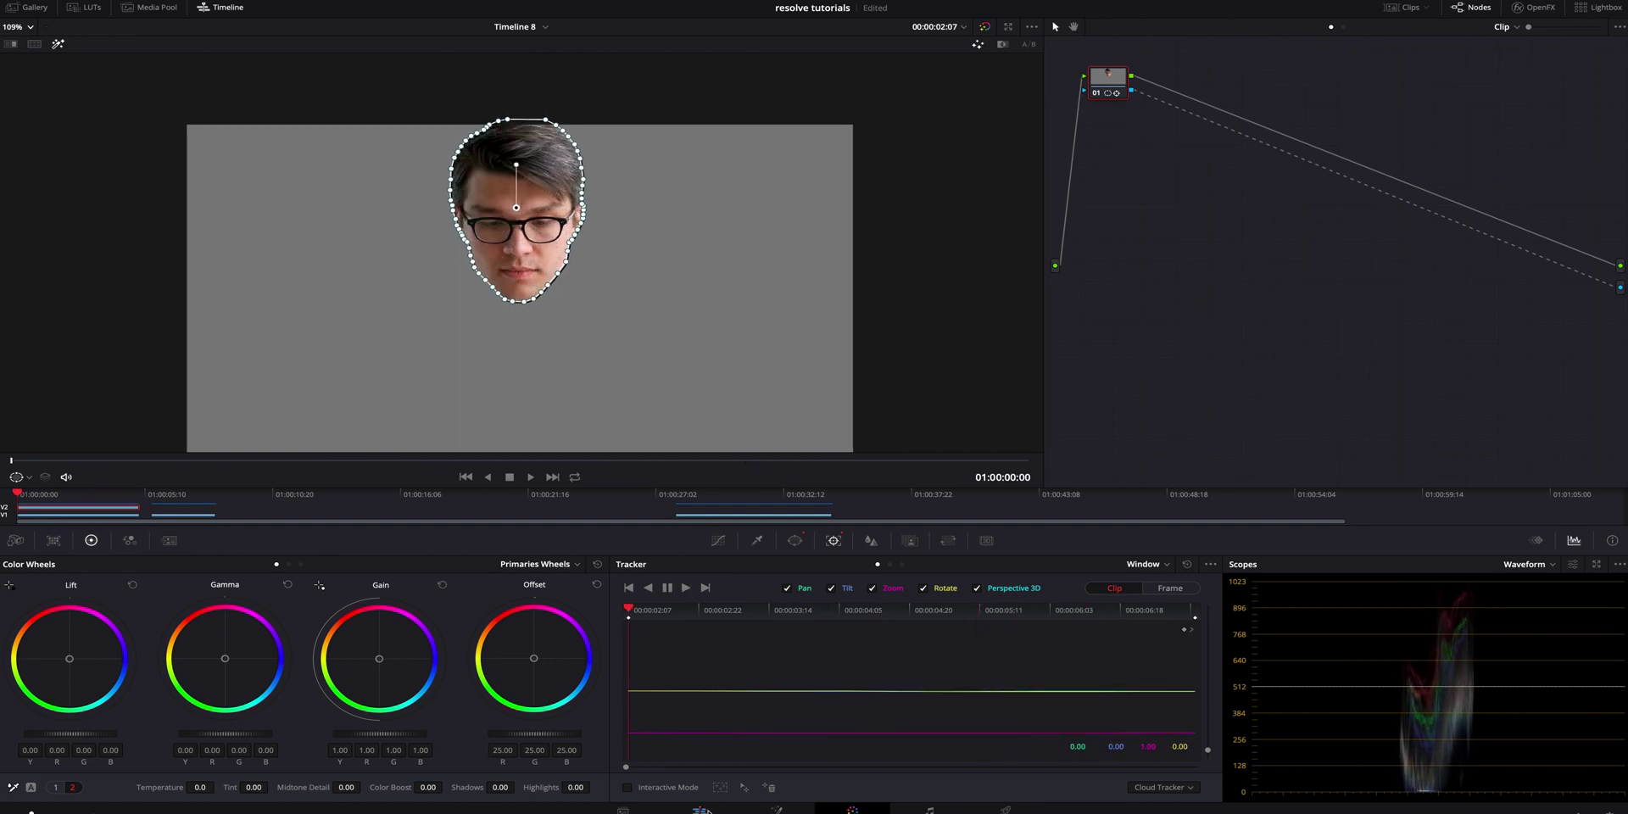
click(701, 810)
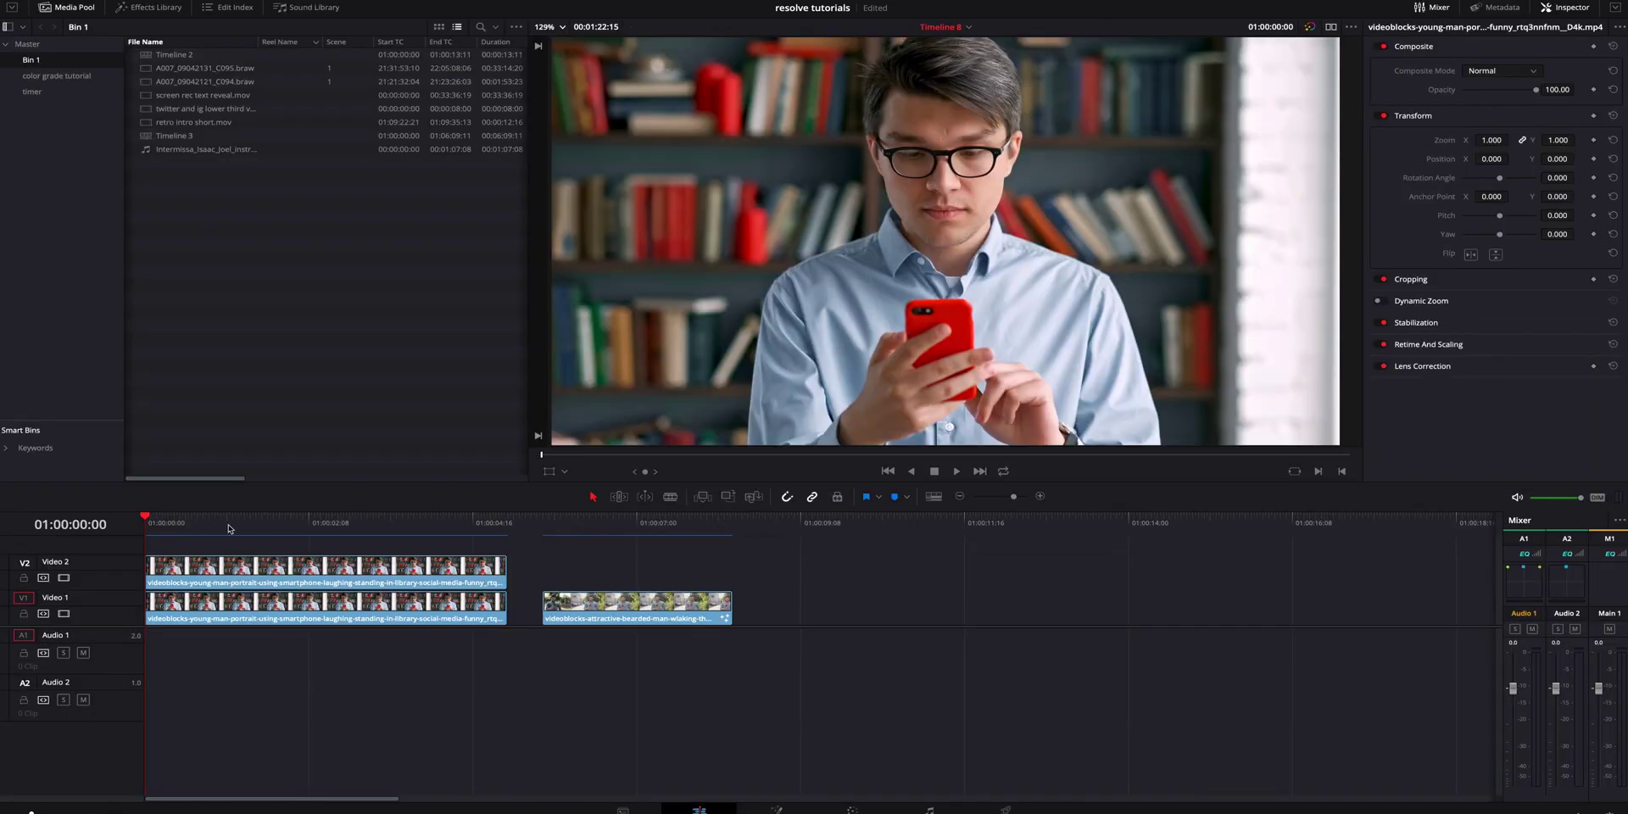
Step: Keyframe the Video 2 clip's Zoom at 1.000 on frame 0 and 1.250 four frames later
click(261, 575)
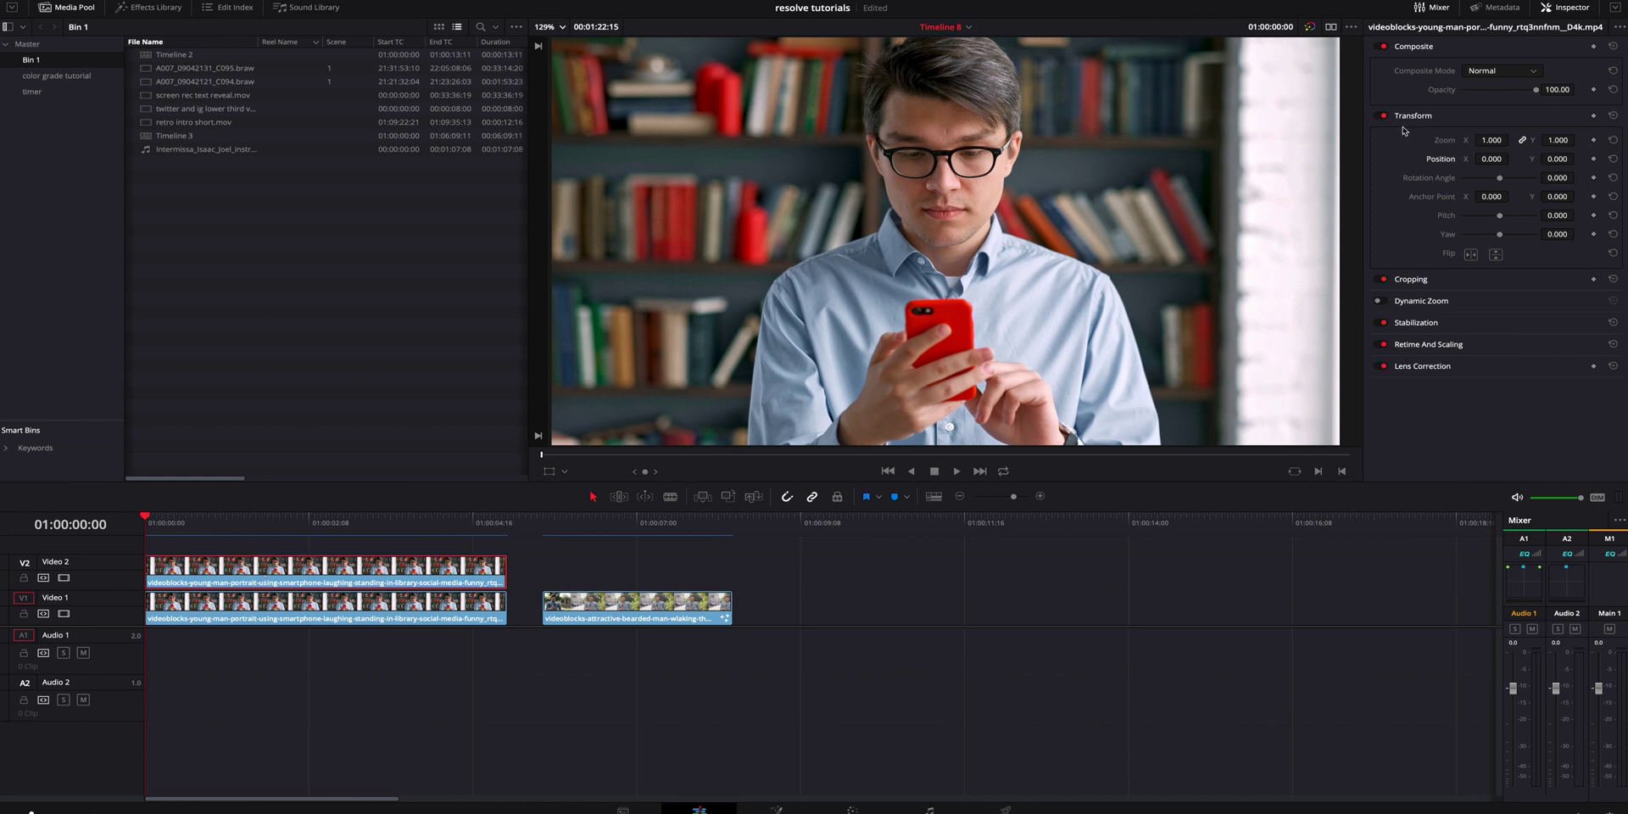
drag(1511, 143, 1511, 140)
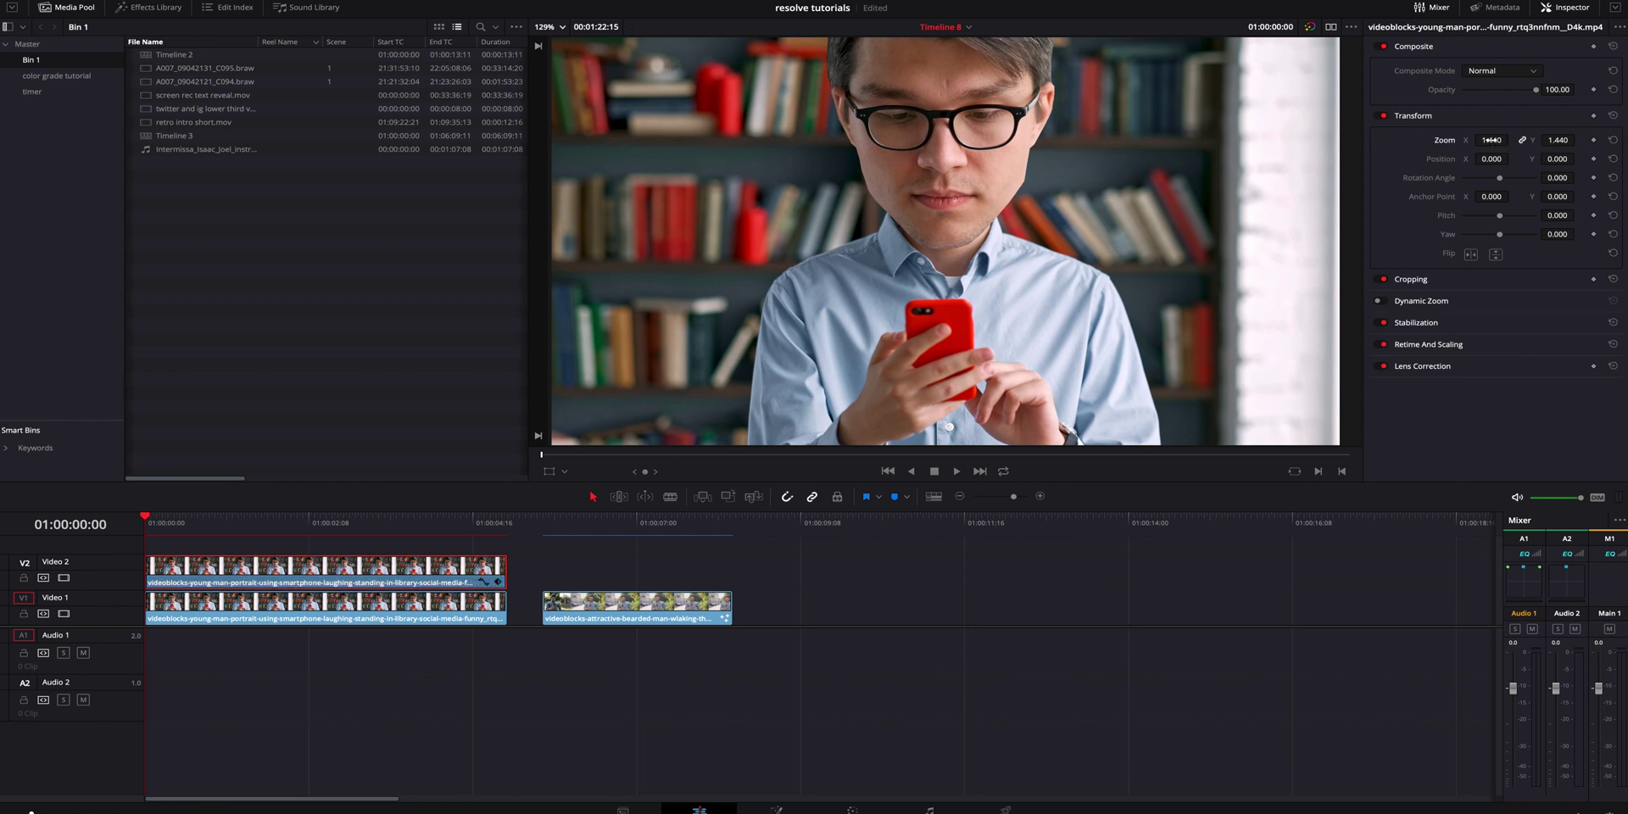
key(ctrl+z)
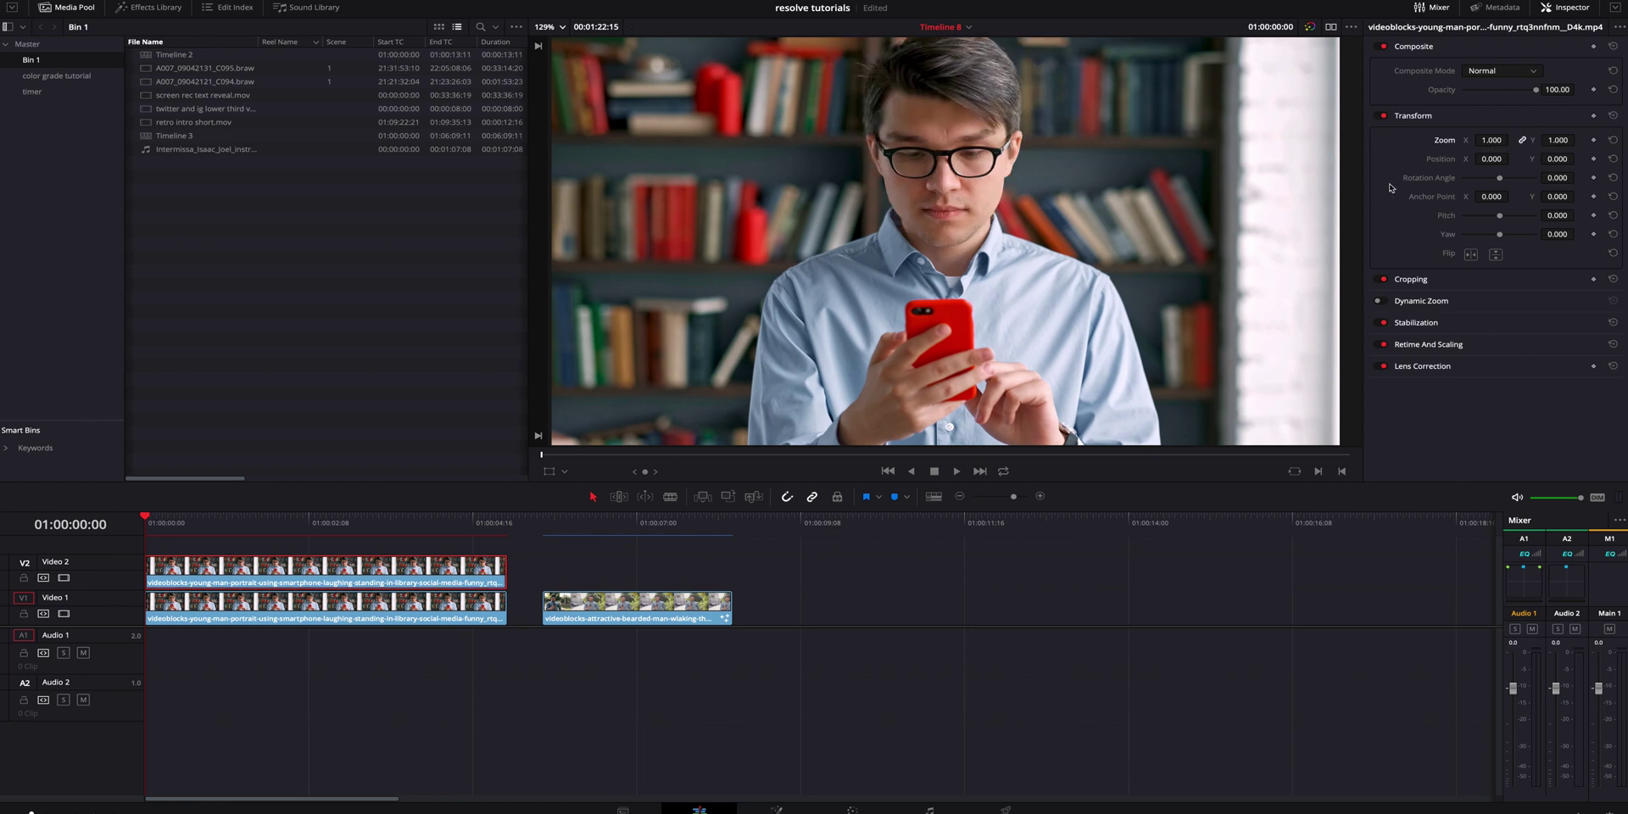
click(1594, 140)
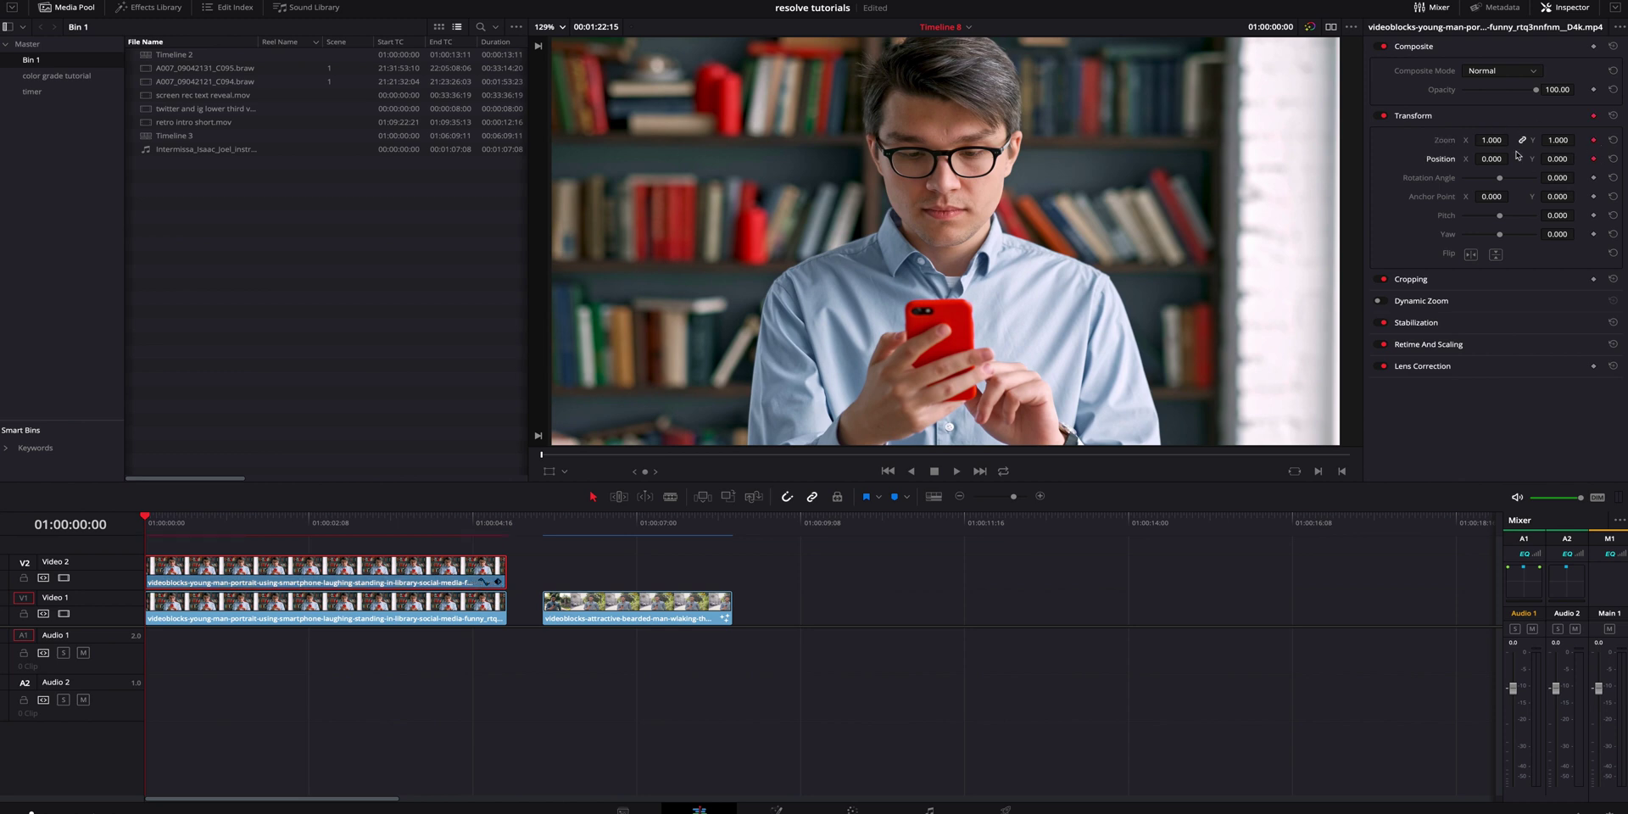
key(Right)
key(Right)
key(Right)
key(Right)
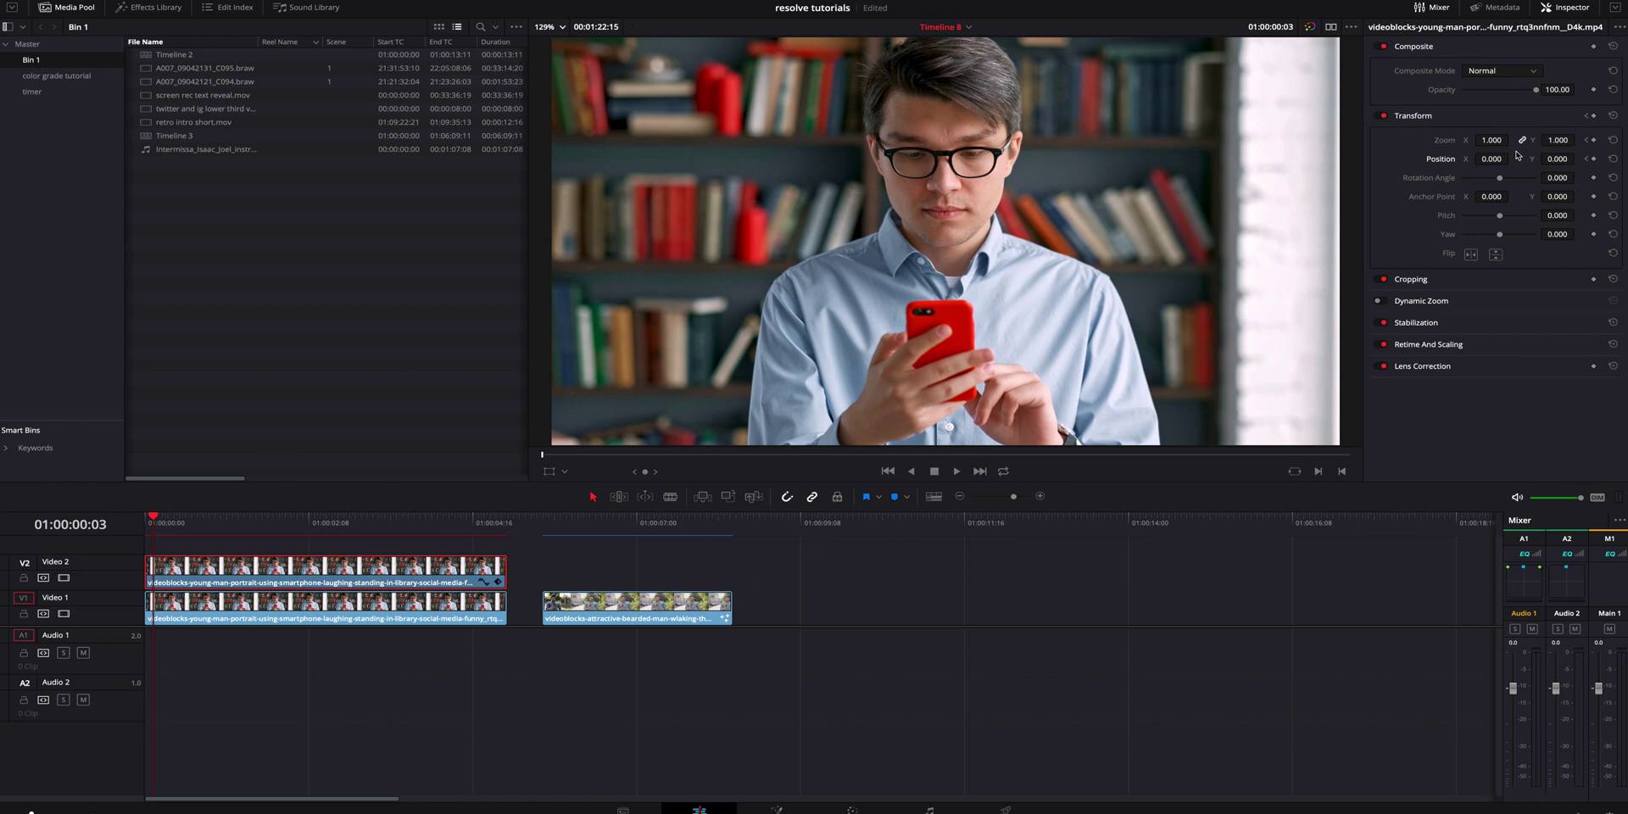
drag(1492, 140, 1511, 140)
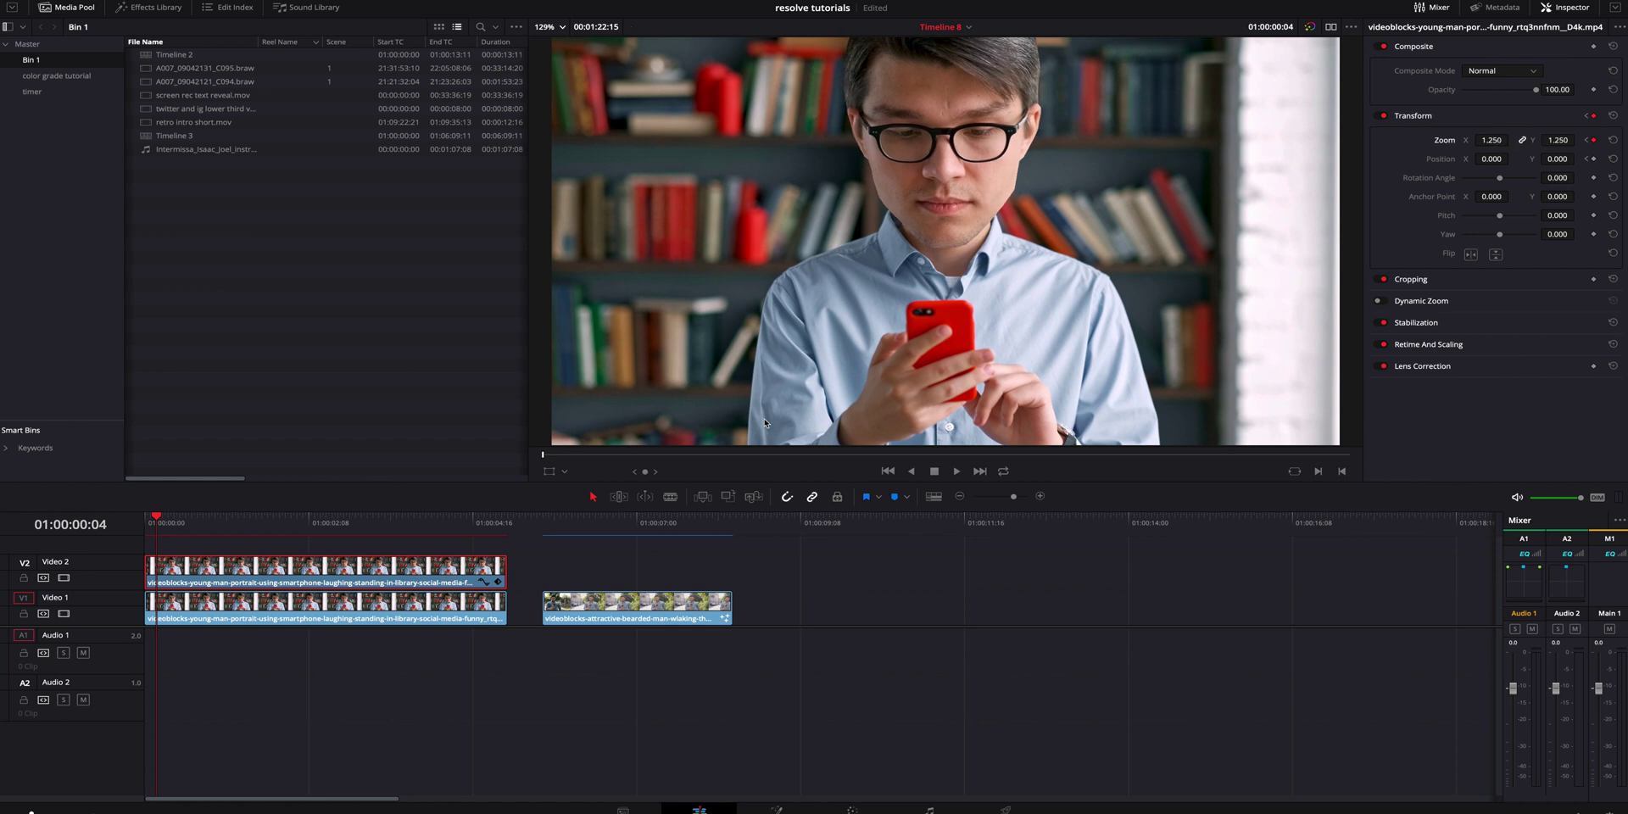
drag(173, 519, 125, 540)
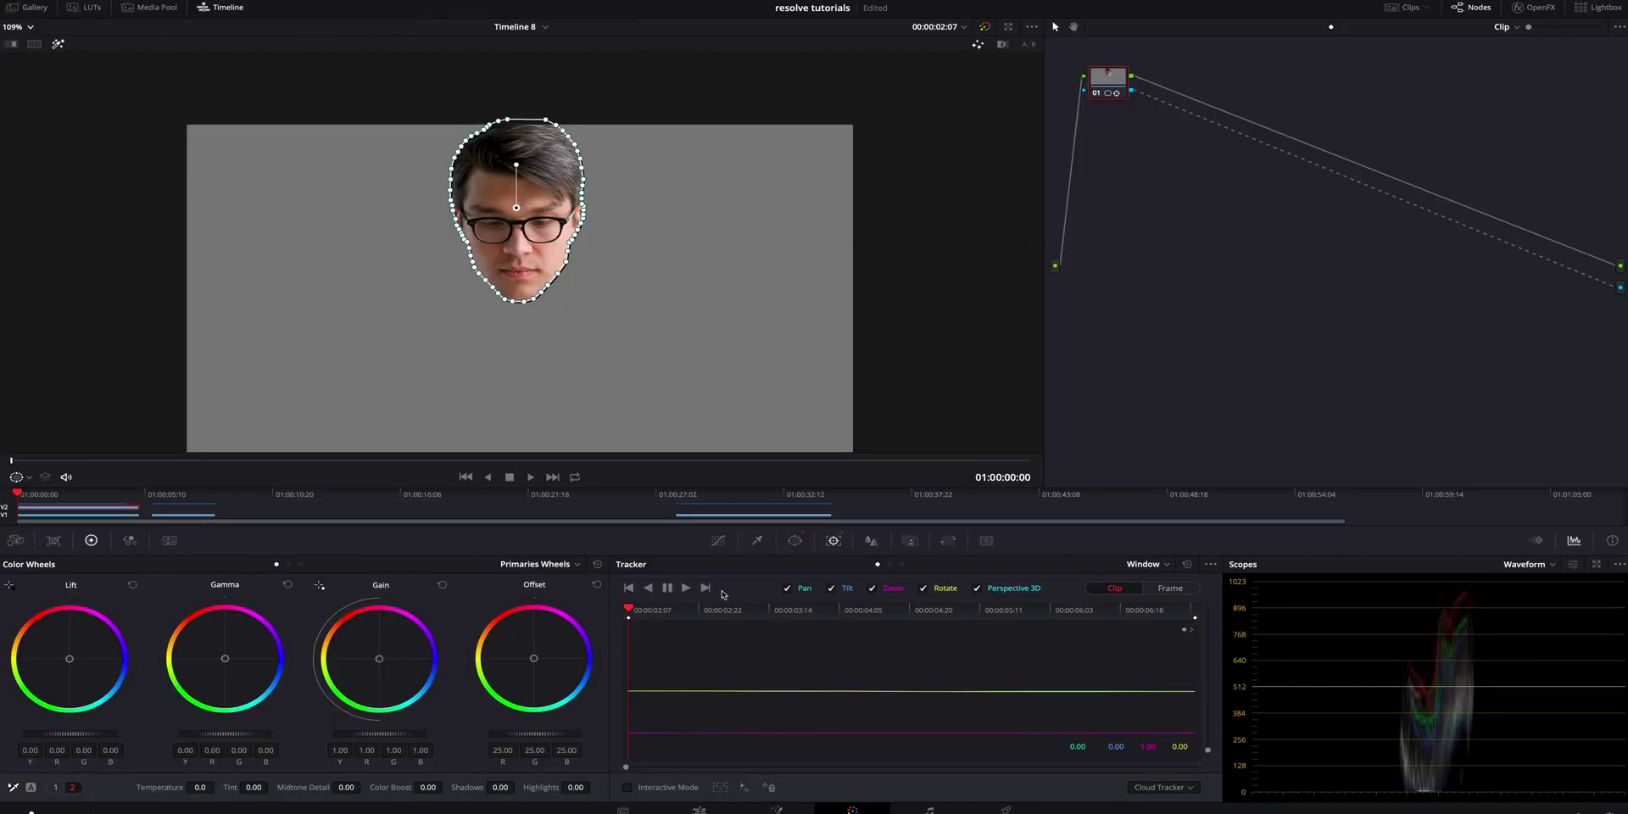
Step: Set head mask softness to Soft 1 0.30 and Inside 0.12, then play the composite on the Edit page
click(796, 541)
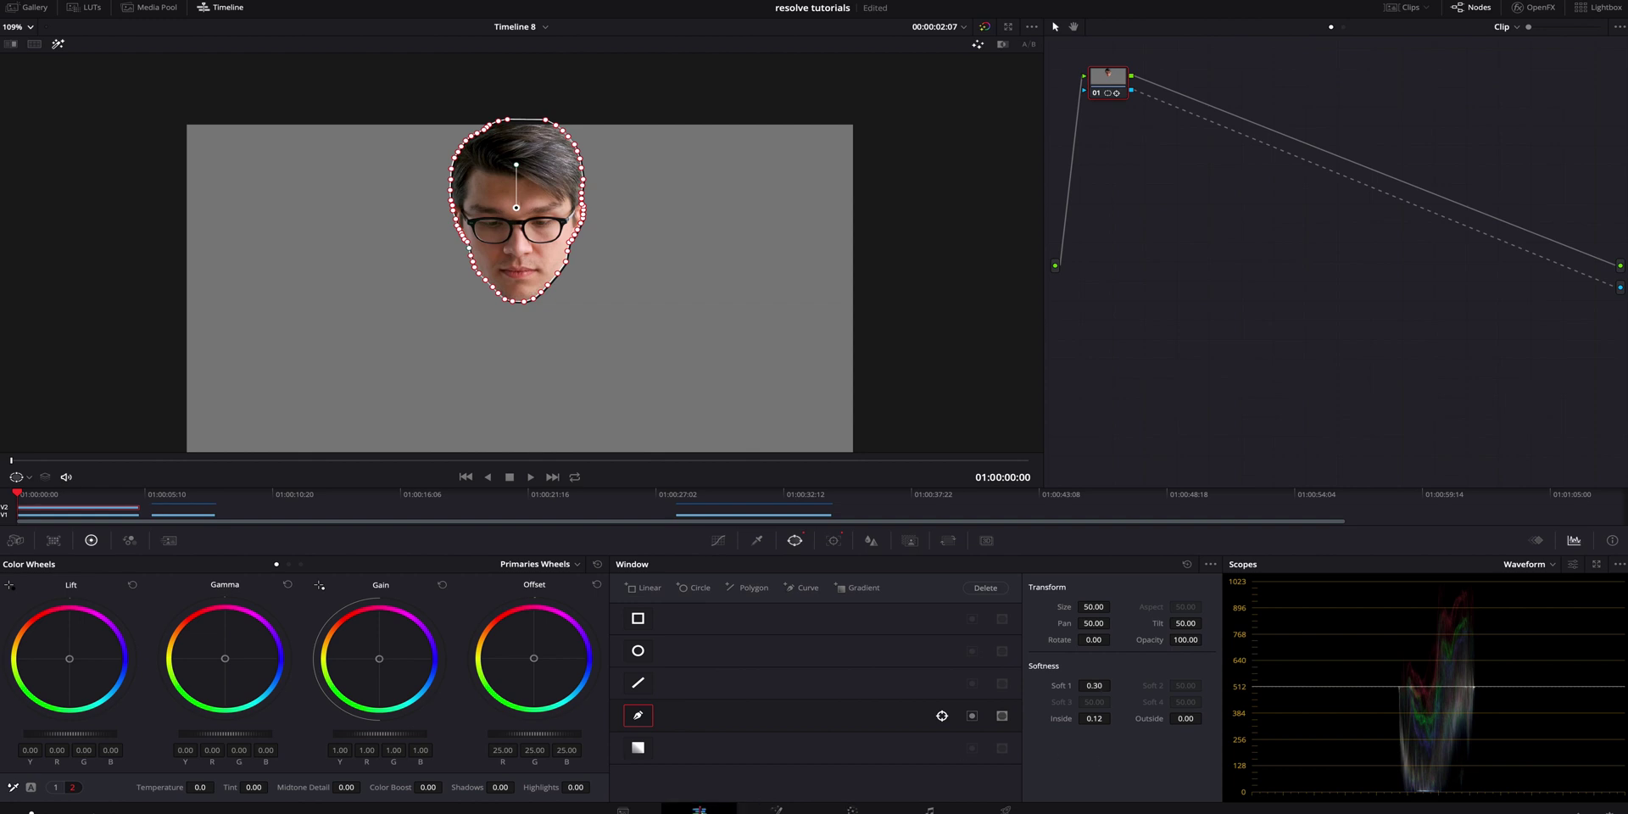
click(699, 809)
key(space)
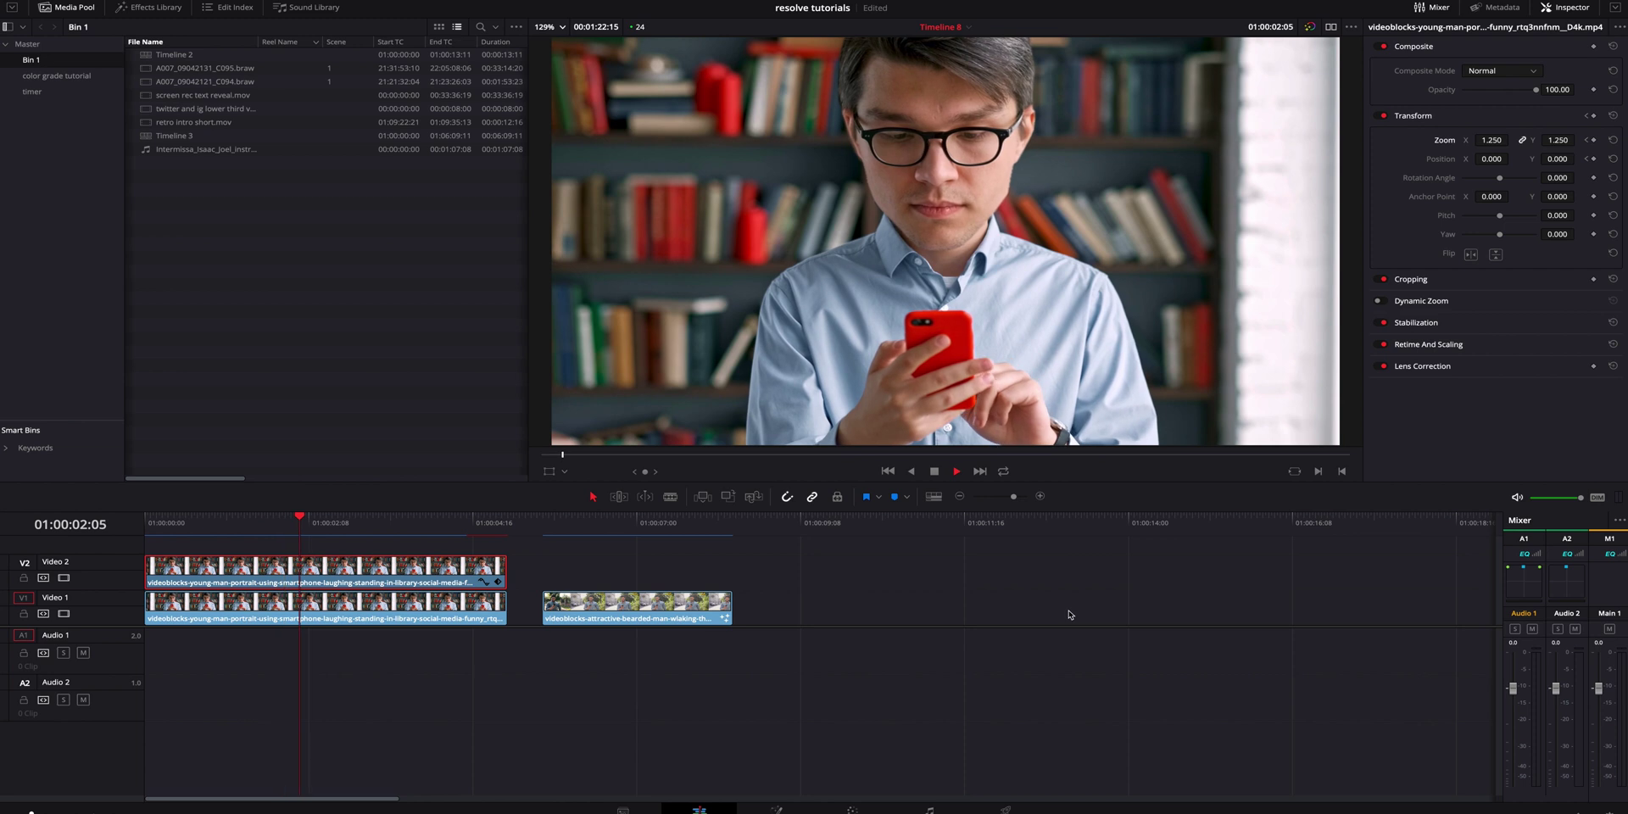
Step: Play the enlarged-head timeline back again from the start
key(space)
key(Home)
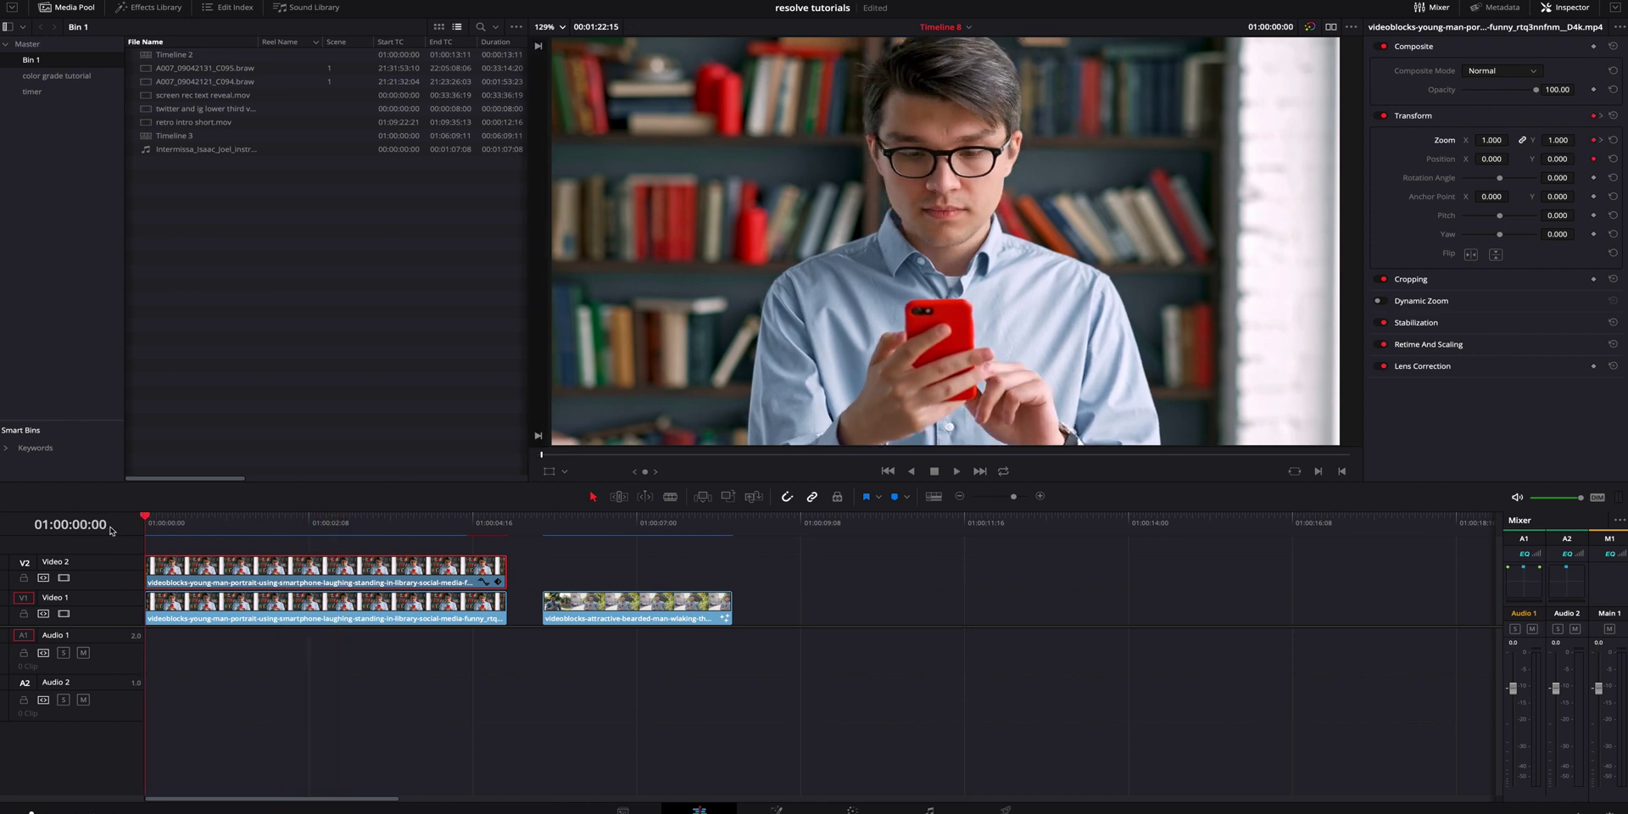
key(space)
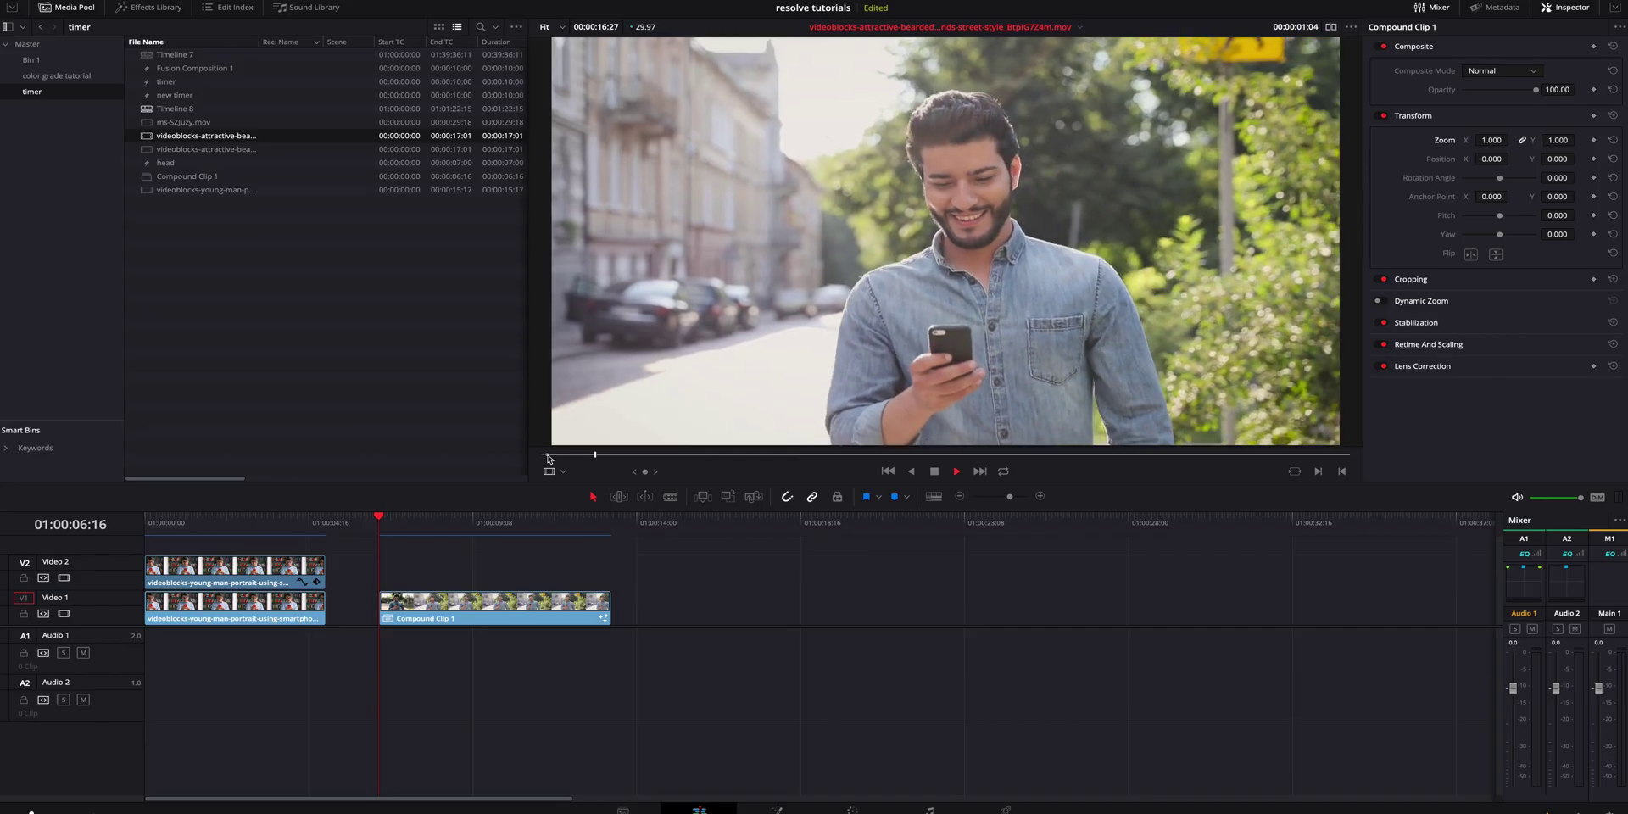
Step: Place the bearded man clip on Video 1 and open it in Fusion
key(space)
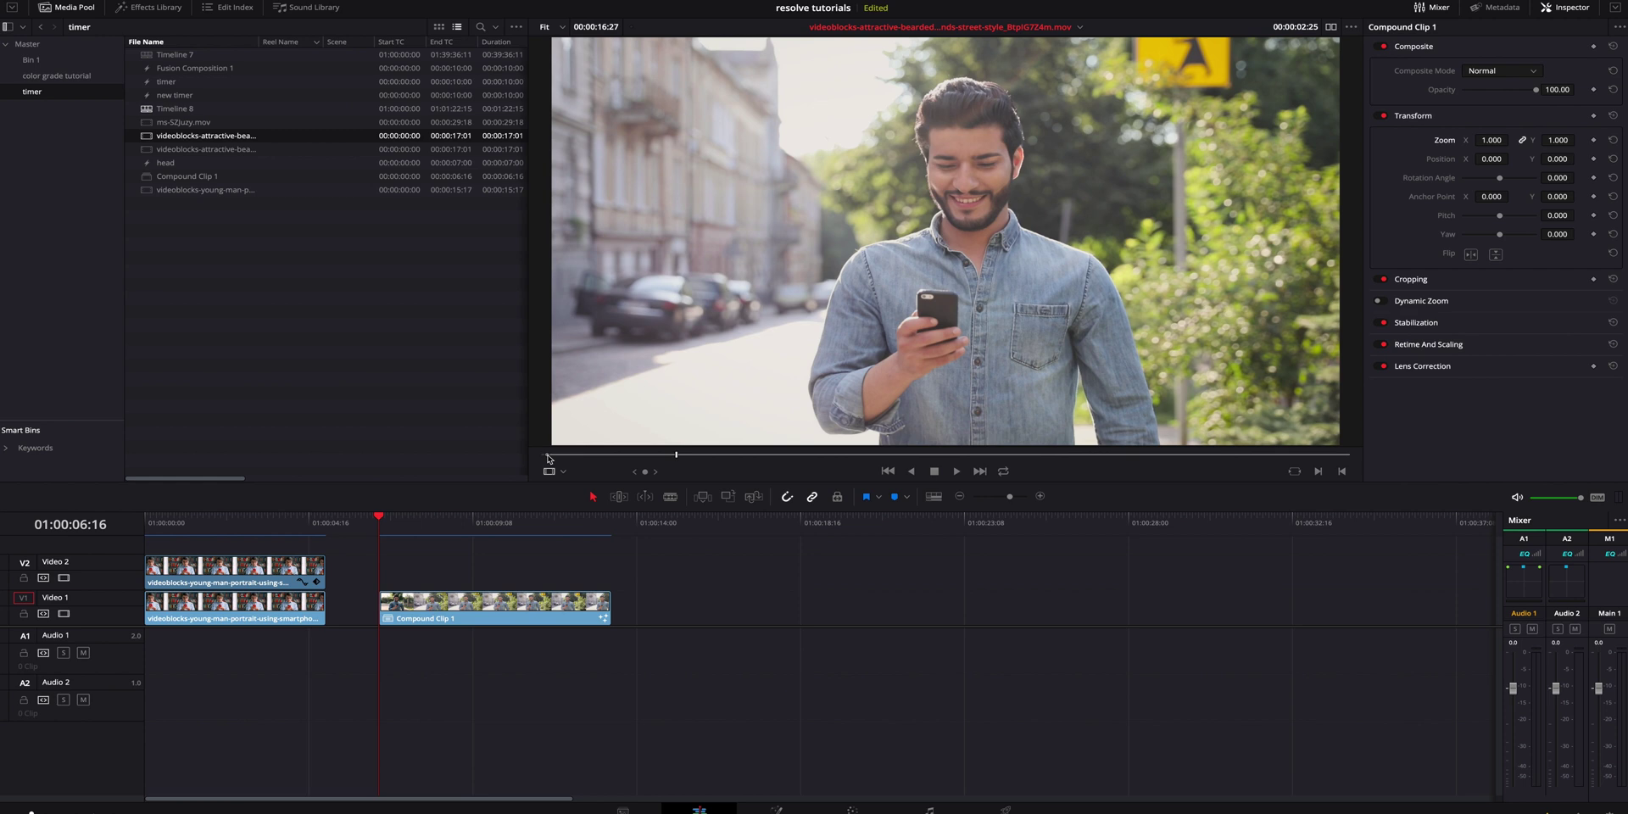
drag(845, 414, 799, 608)
click(804, 523)
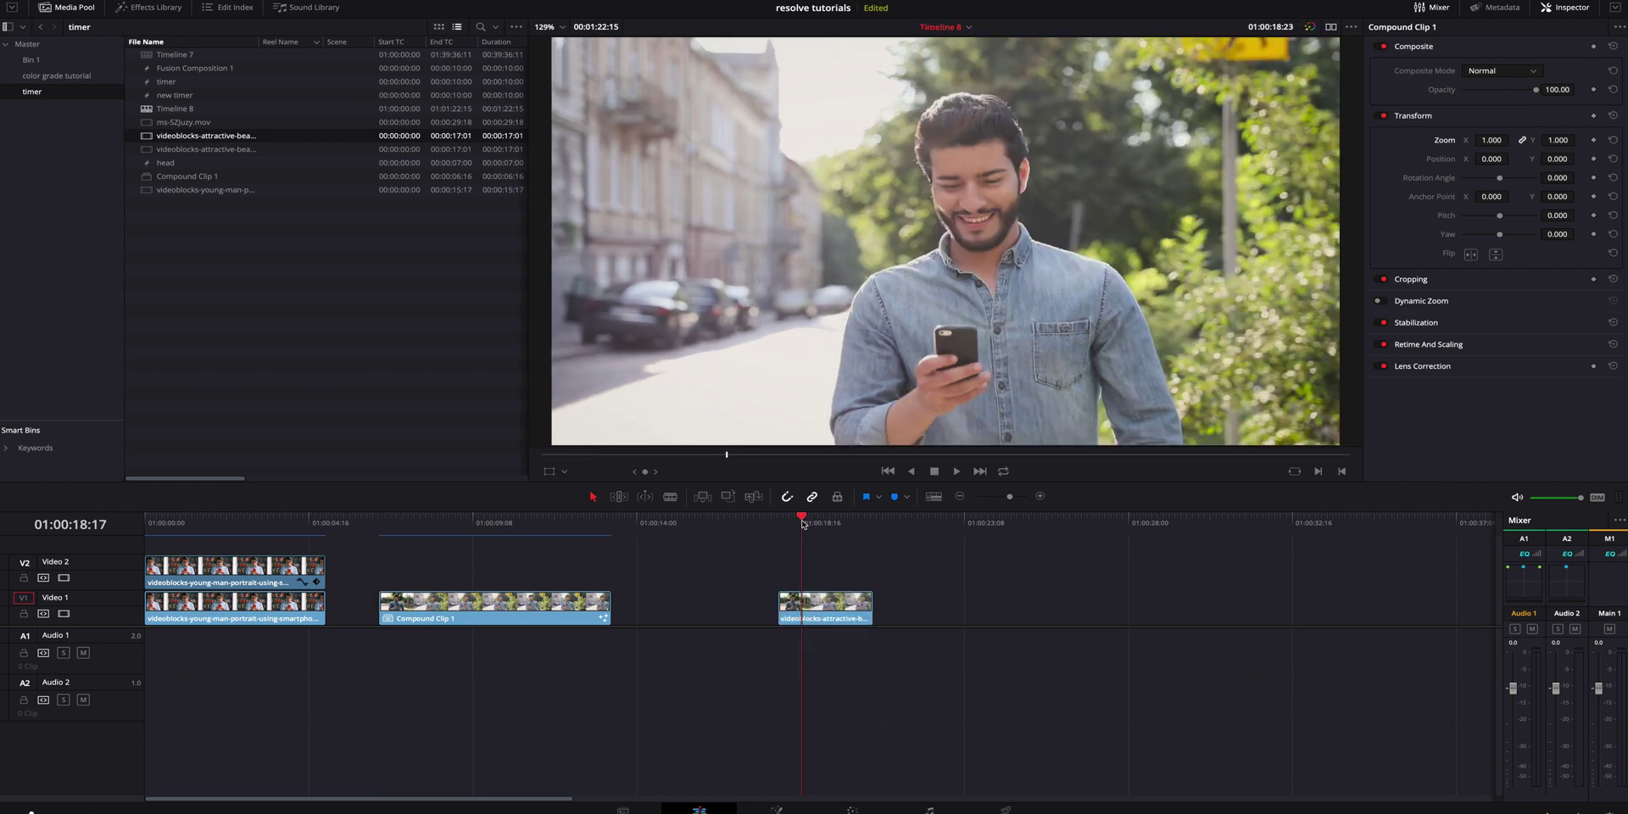
key(shift+5)
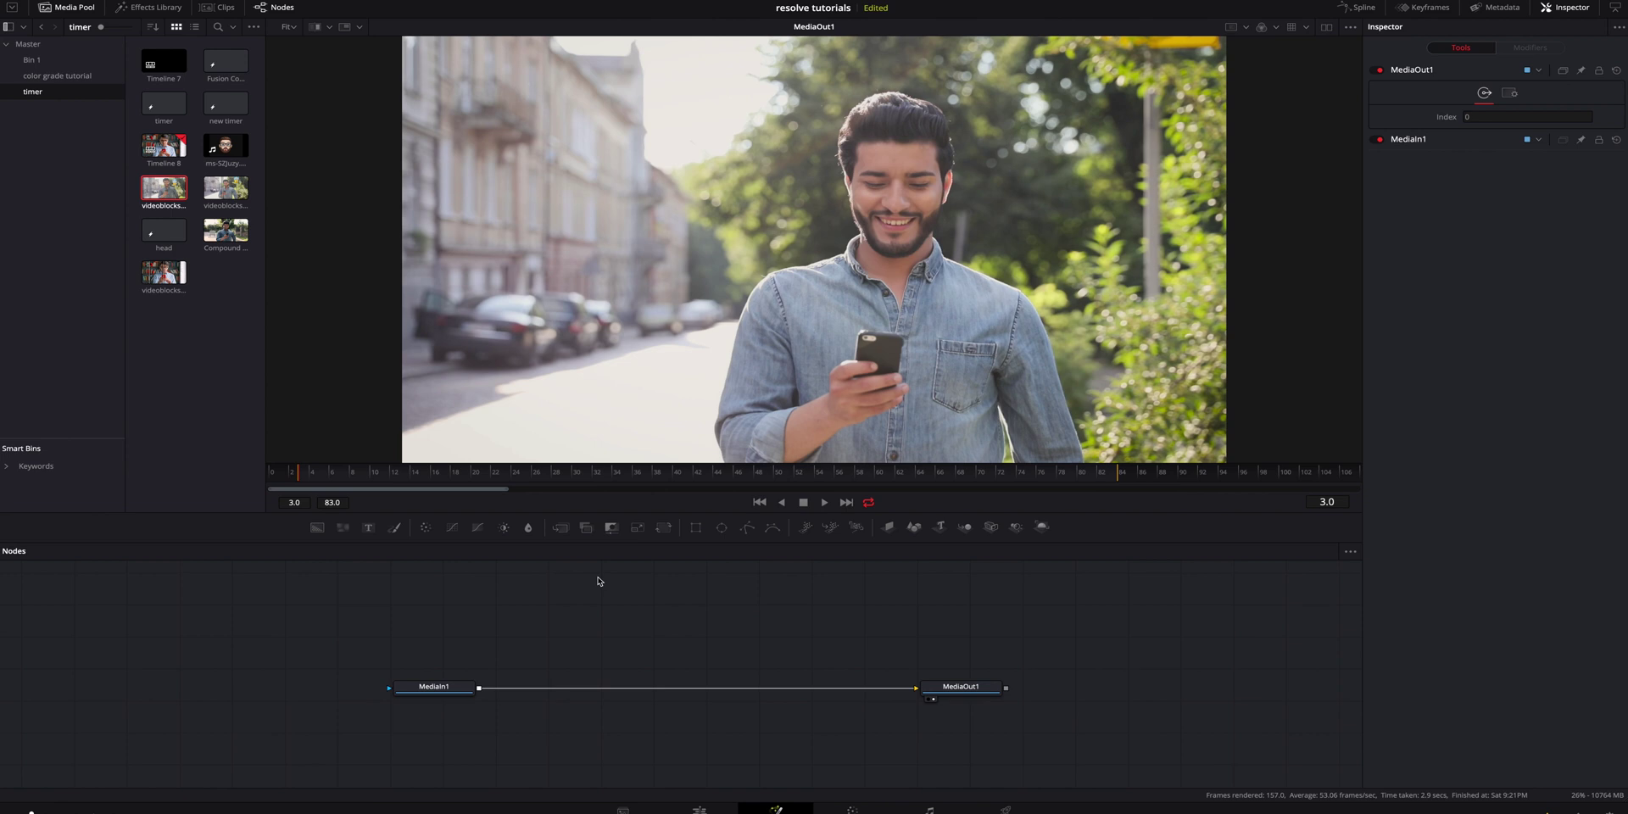
Step: Bring the ms-SZjuzy clip into the node graph and rename its node bighead
drag(225, 146, 536, 613)
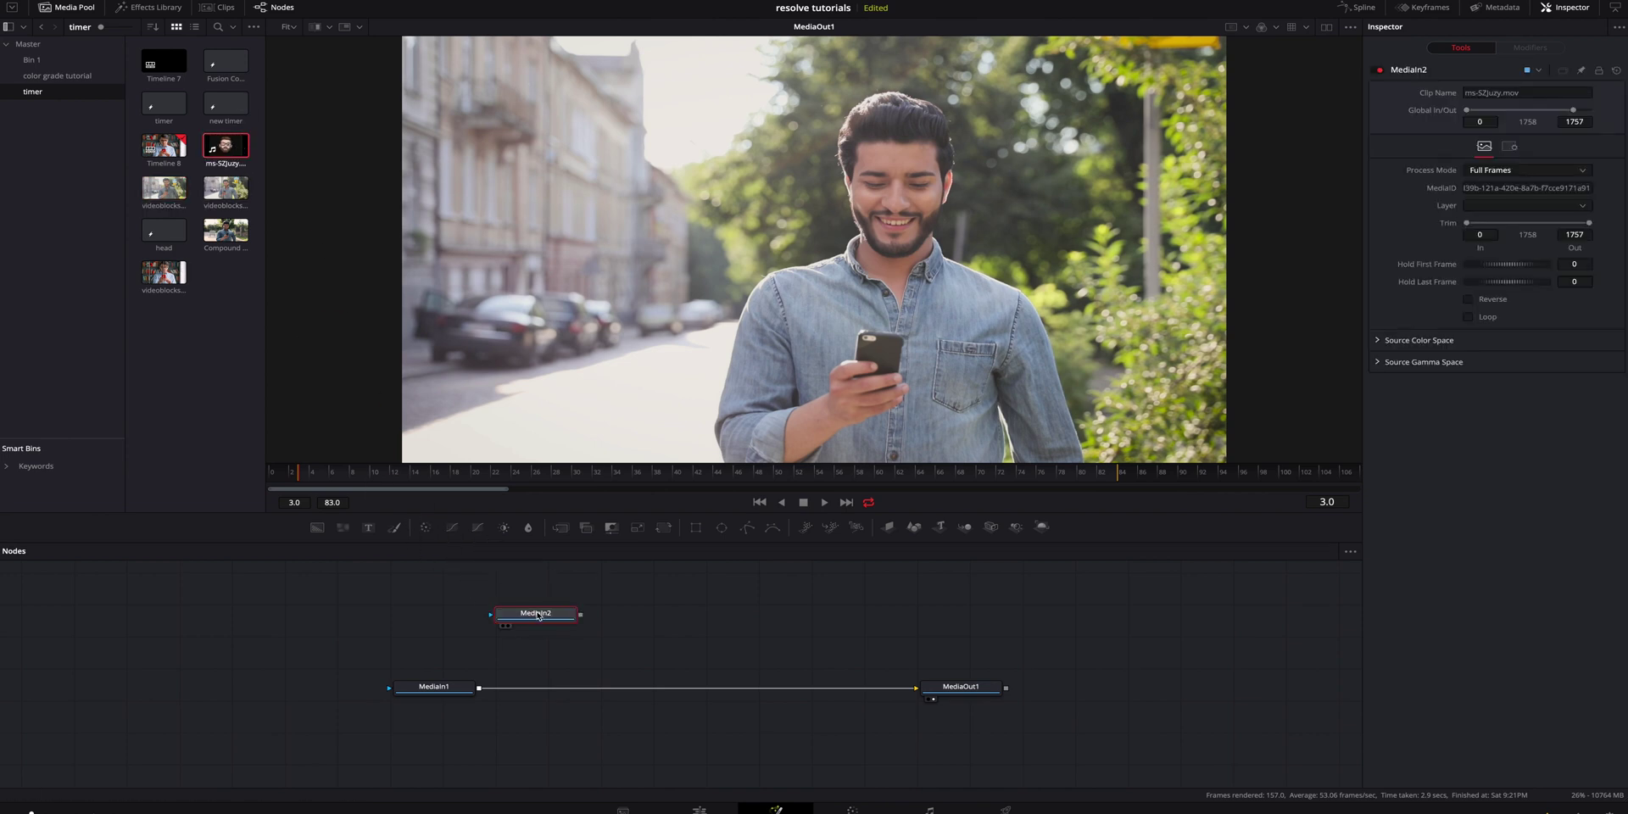
right_click(537, 614)
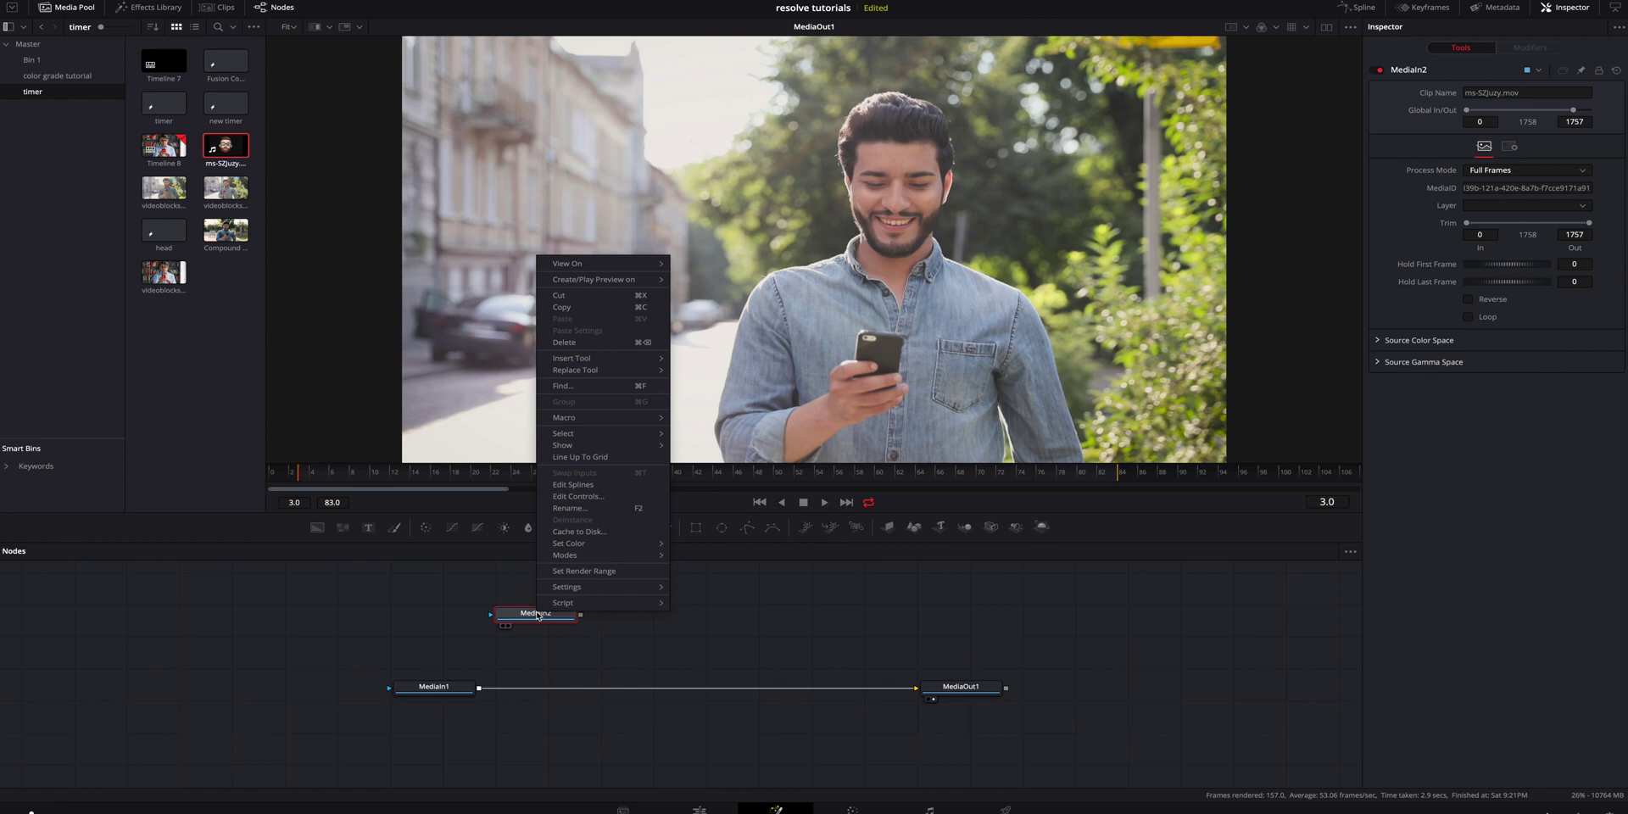
click(633, 512)
text(bl)
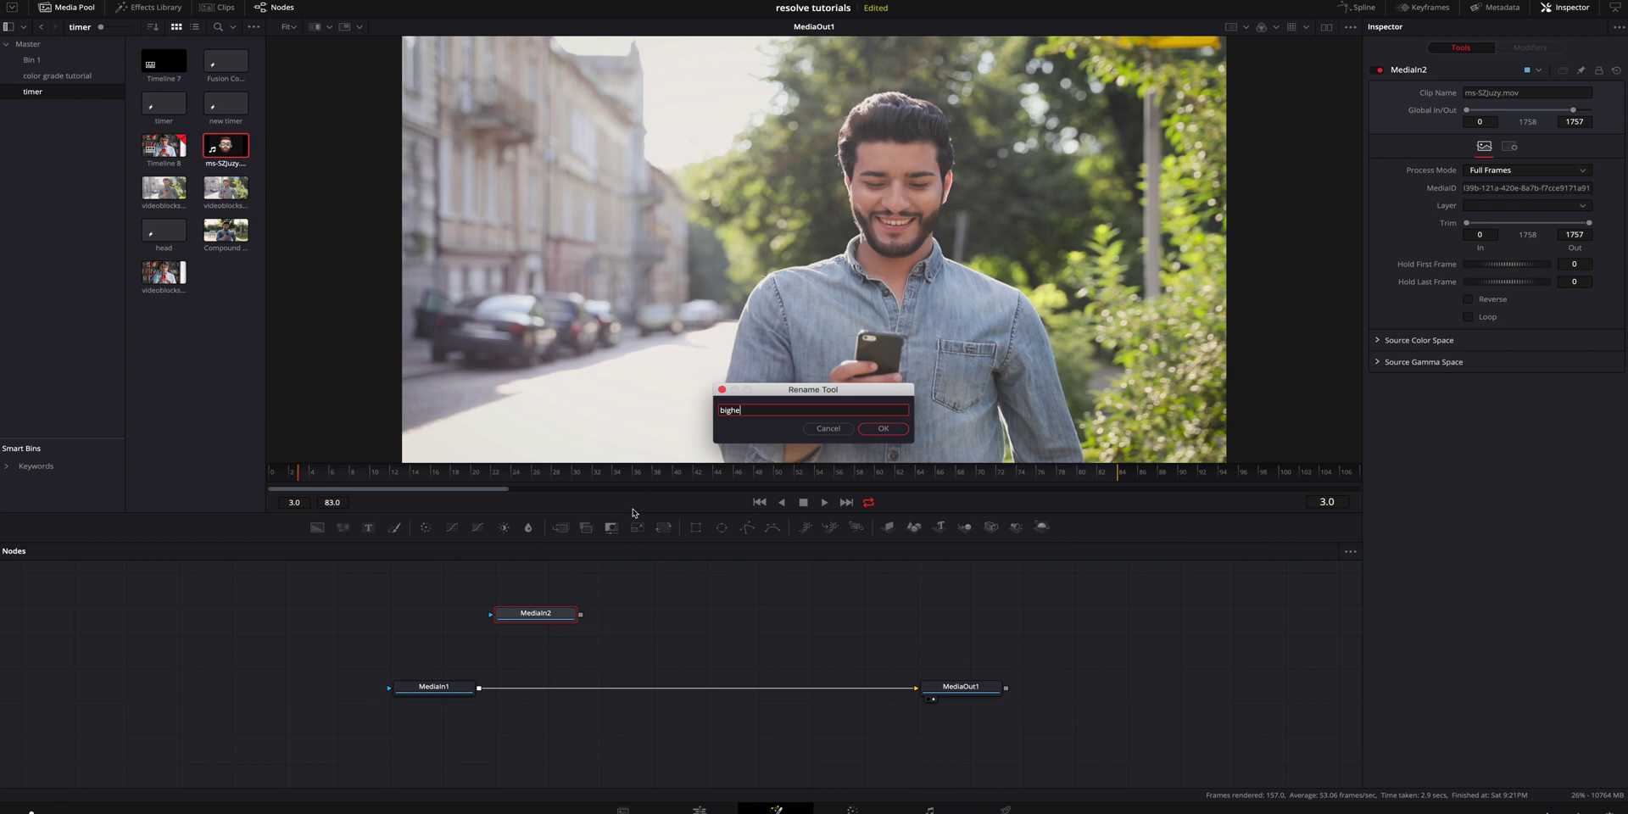
key(Return)
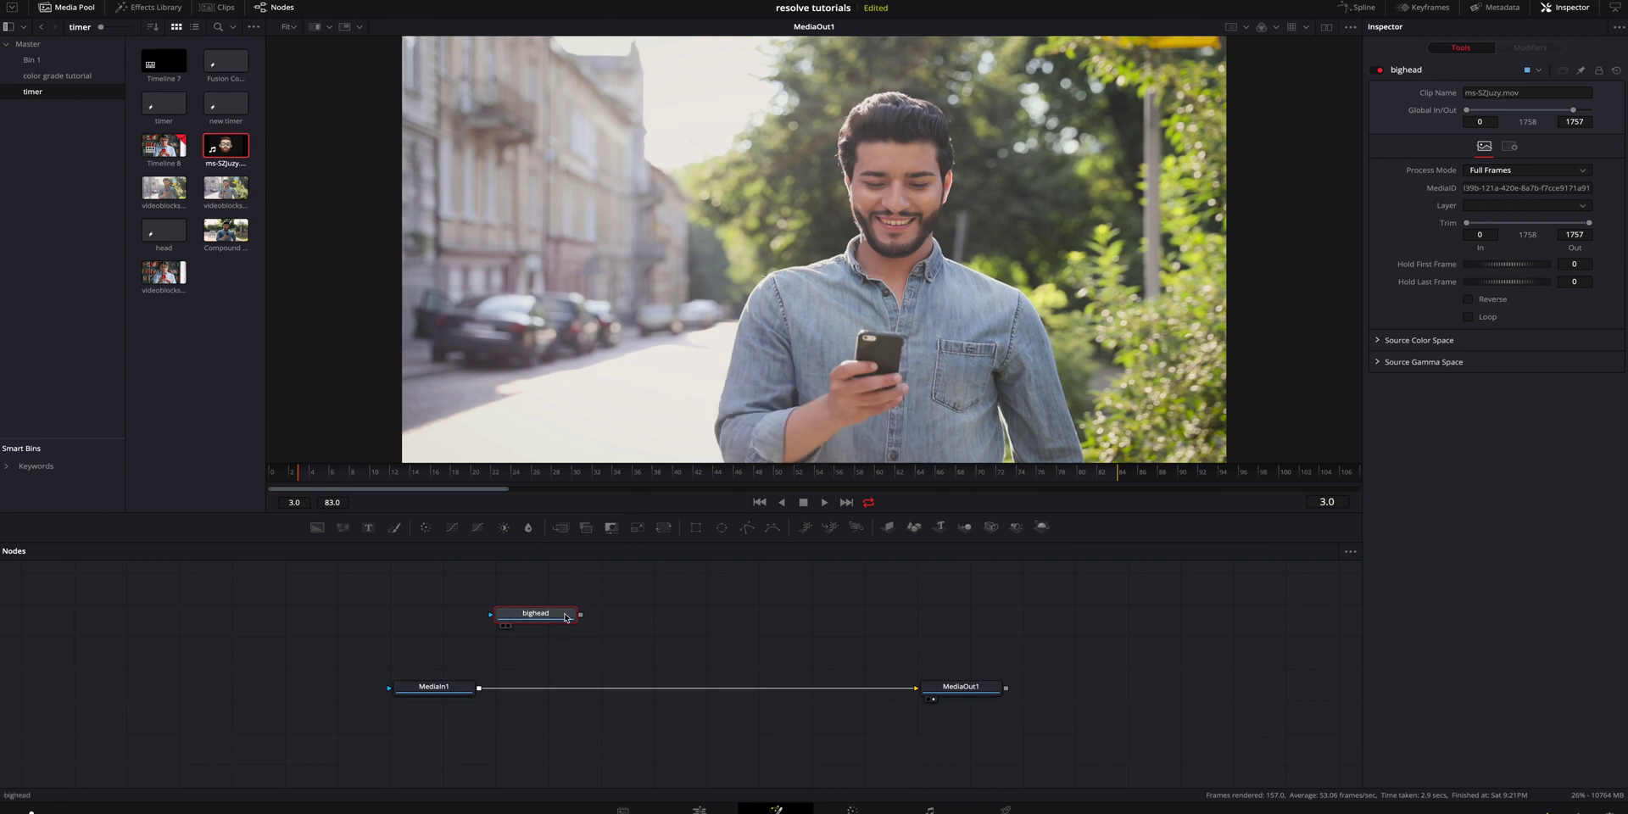
Step: Chain a Chroma Keyer and a Transform after bighead and move that chain to the left
key(shift+space)
text(c)
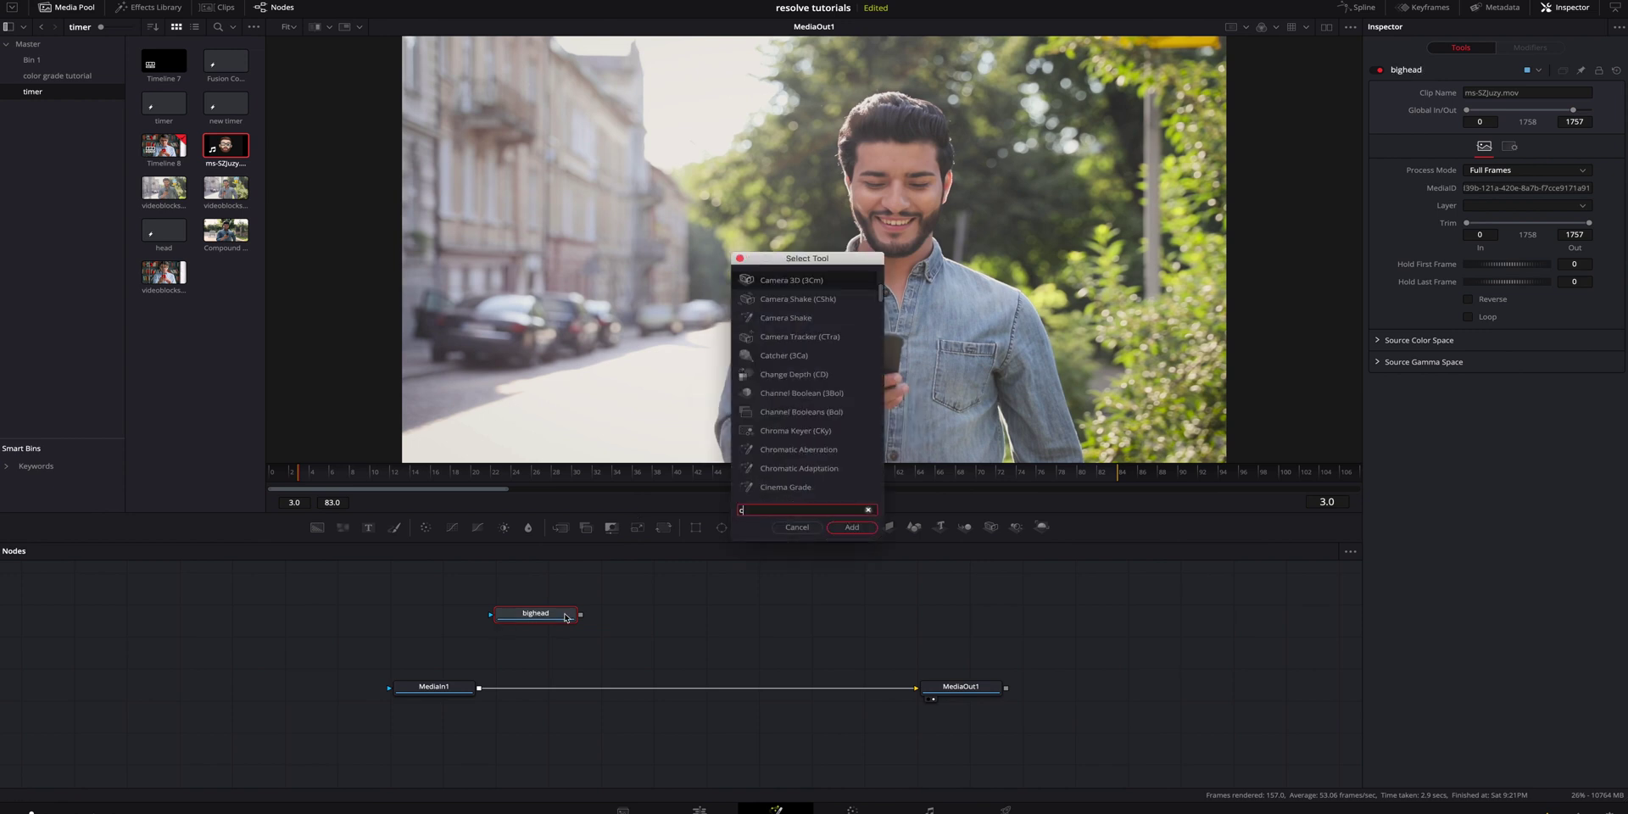
text(hroma keyer)
key(Return)
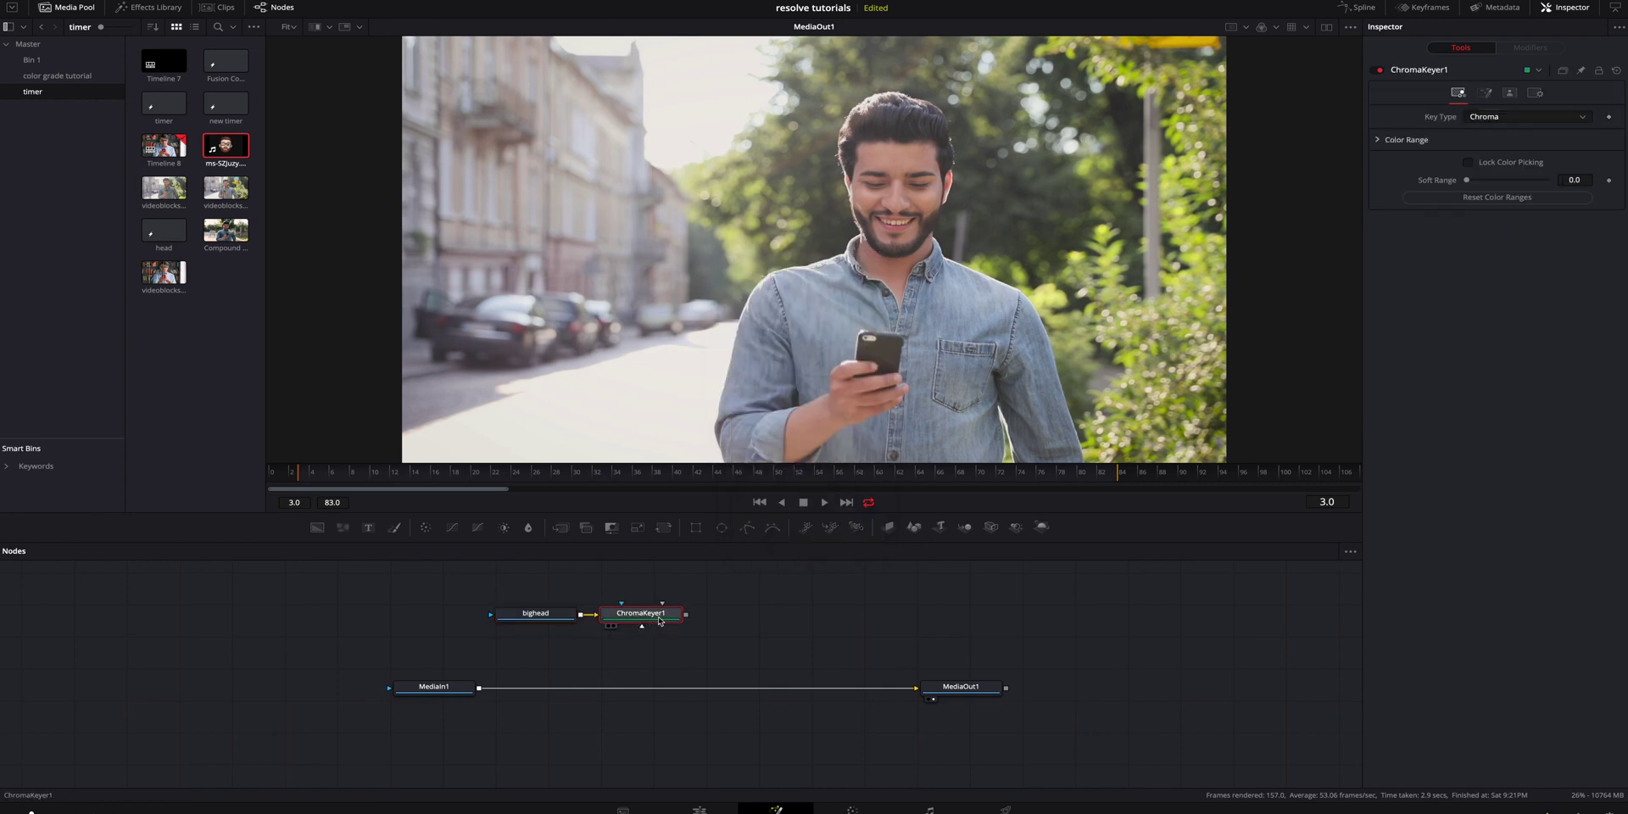
key(shift+space)
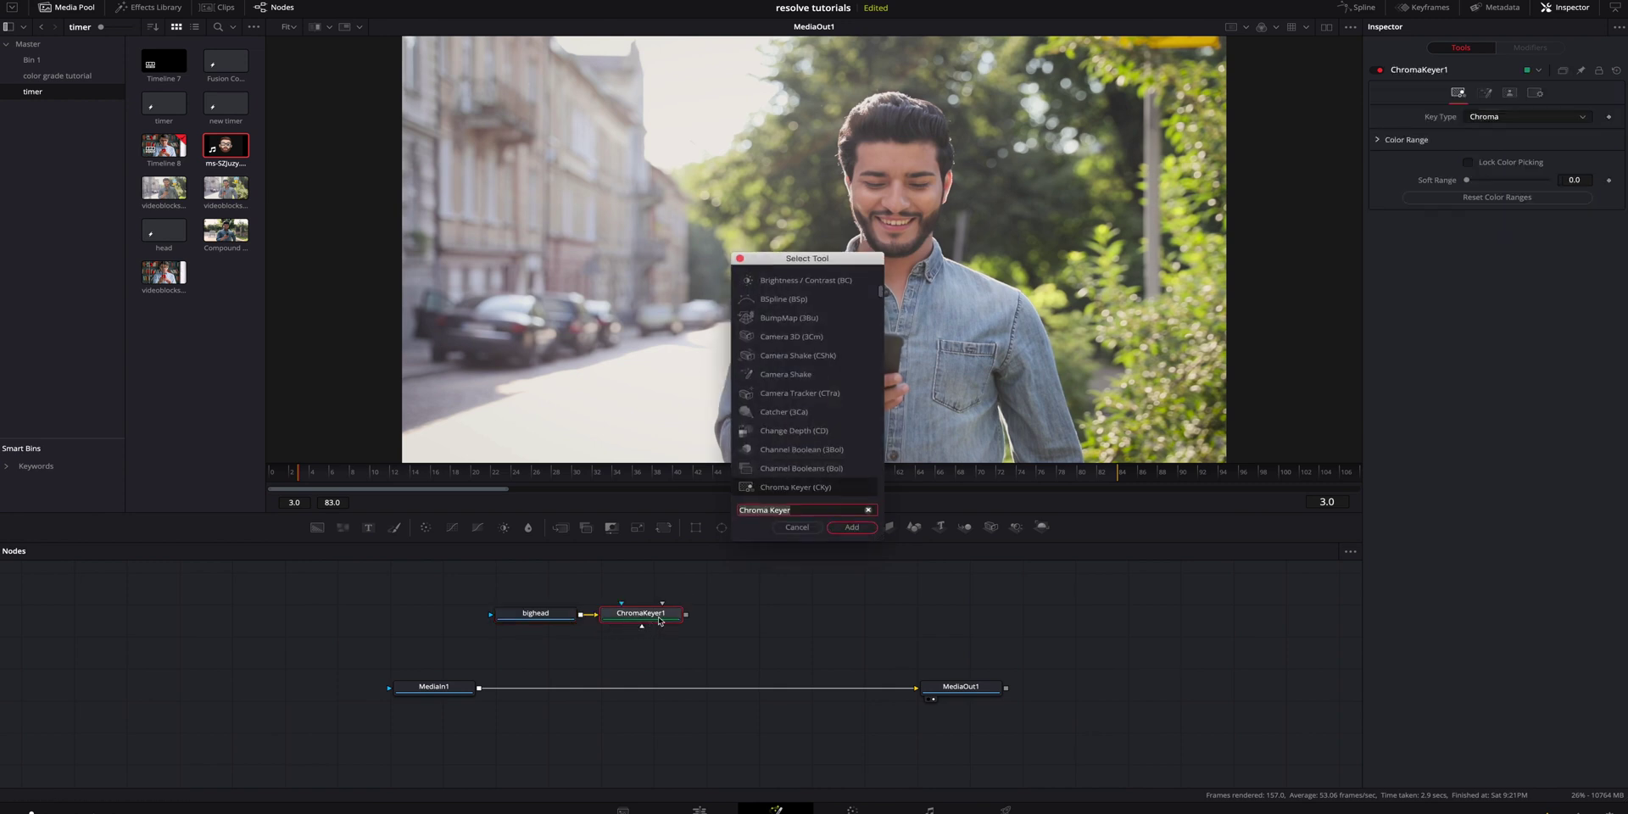
text(trans)
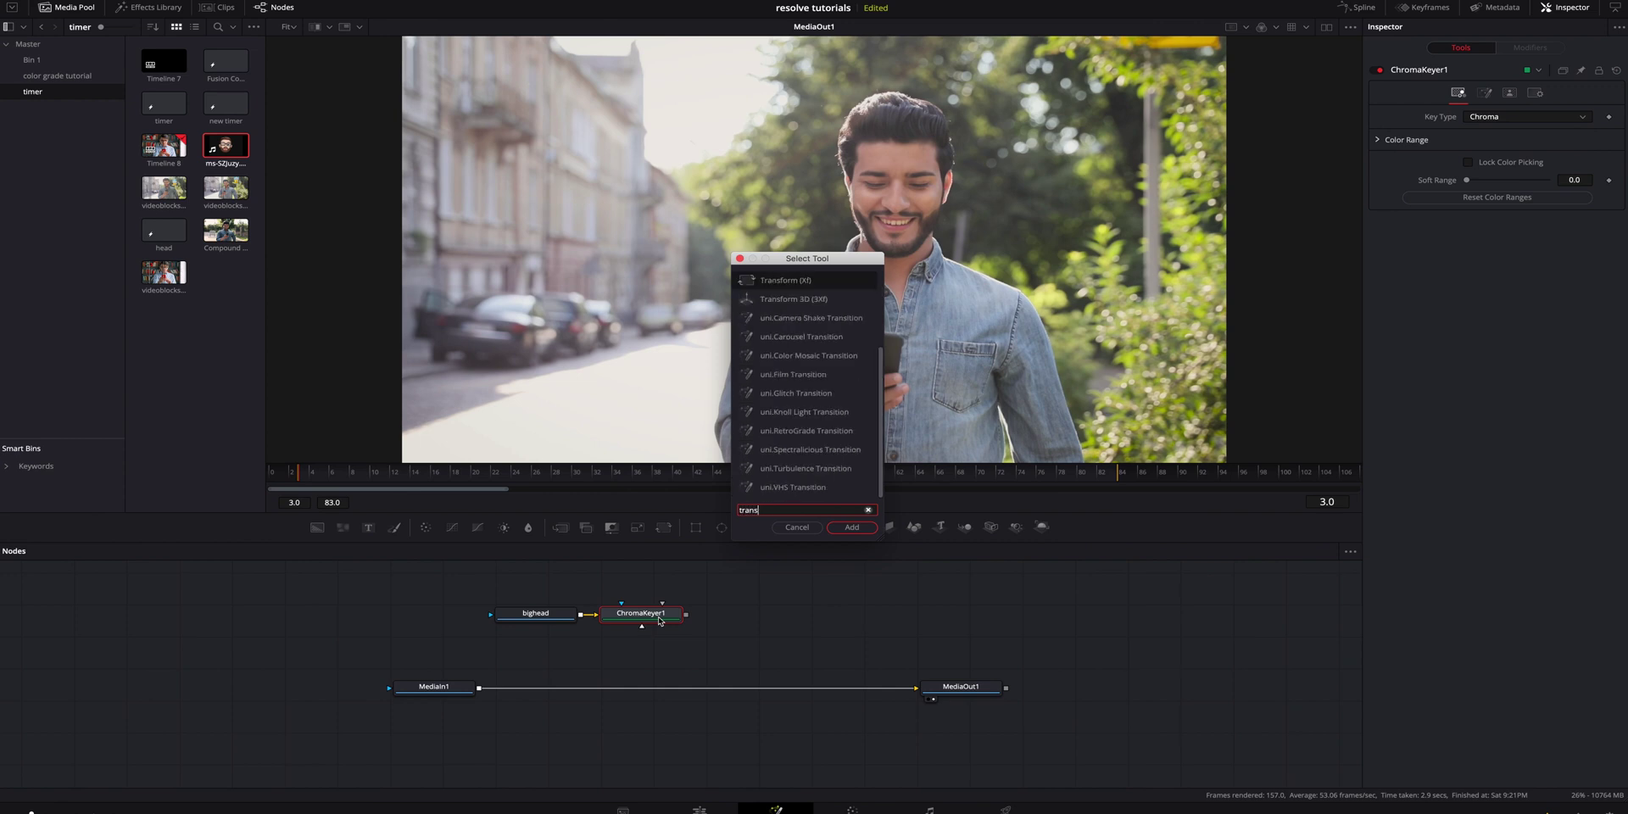
key(Return)
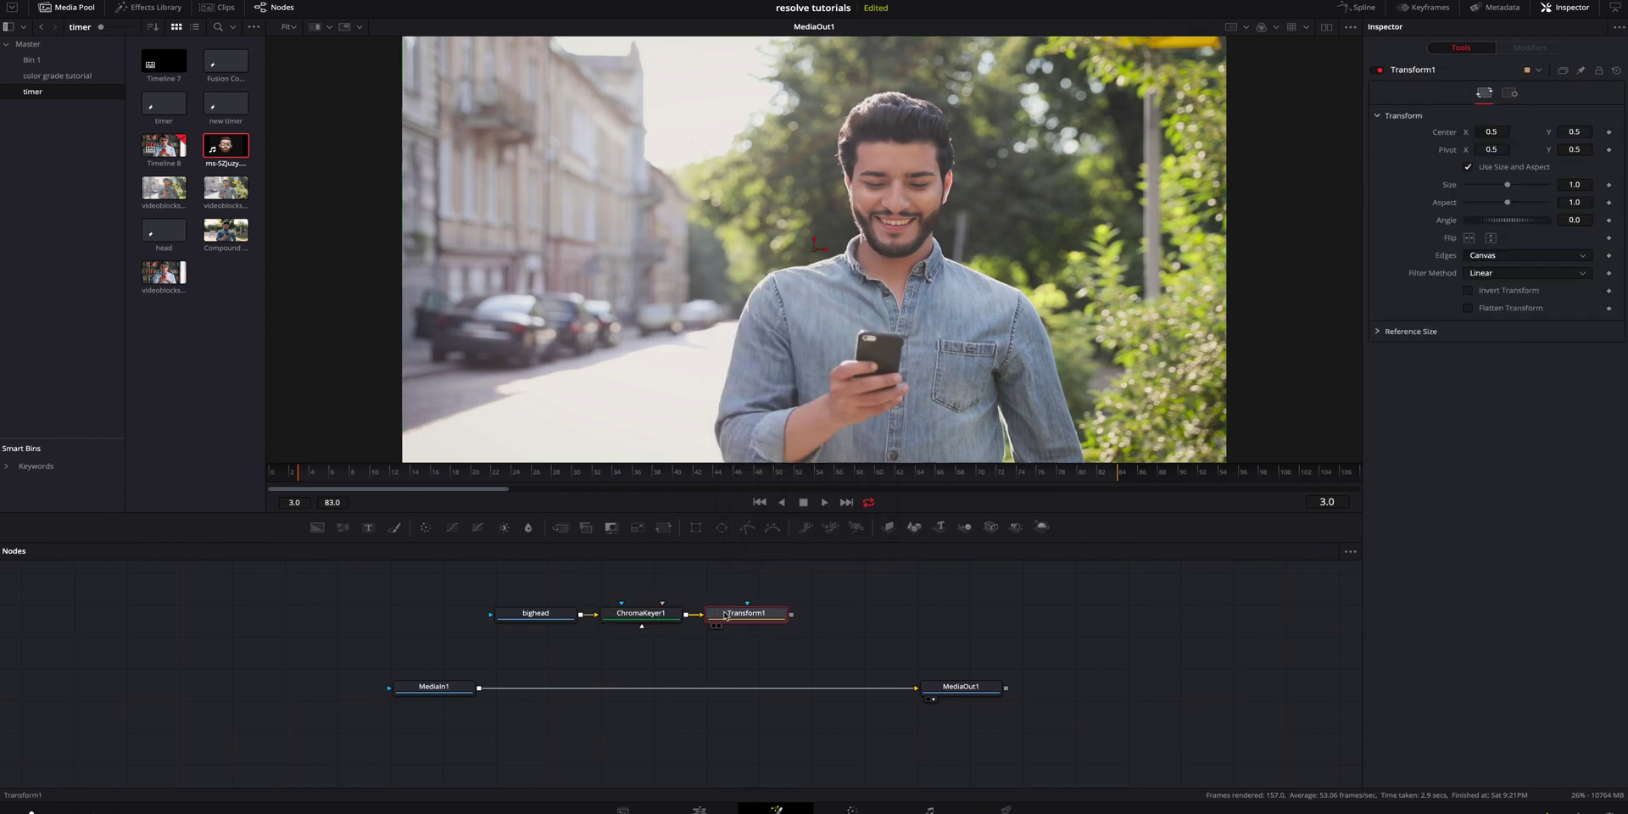
drag(844, 600, 132, 615)
click(441, 614)
click(448, 687)
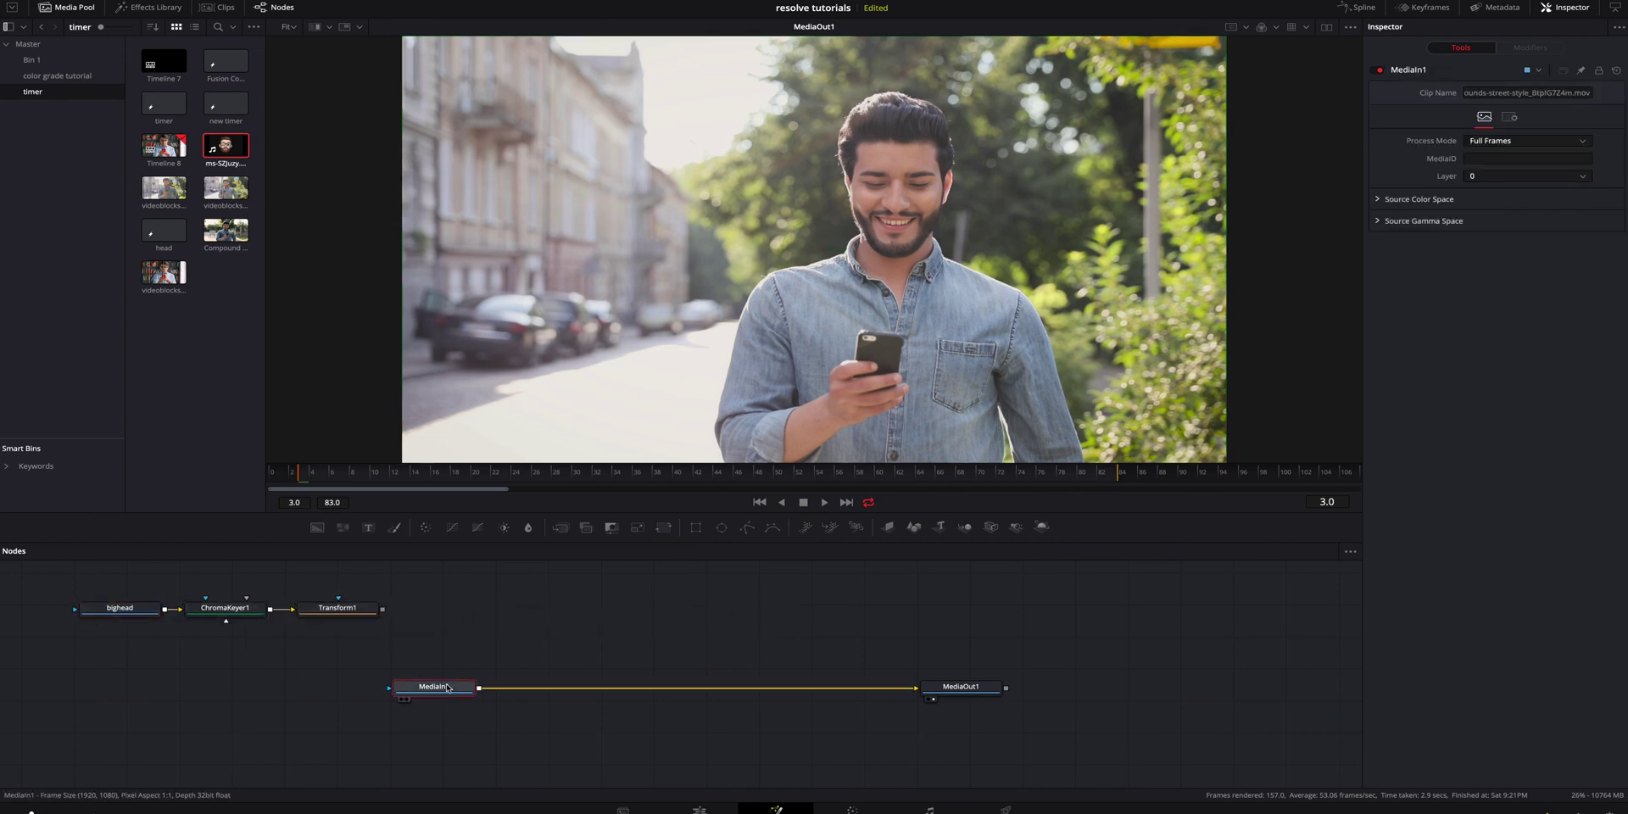
Step: Insert a Planar Tracker node between MediaIn1 and MediaOut1
key(shift+space)
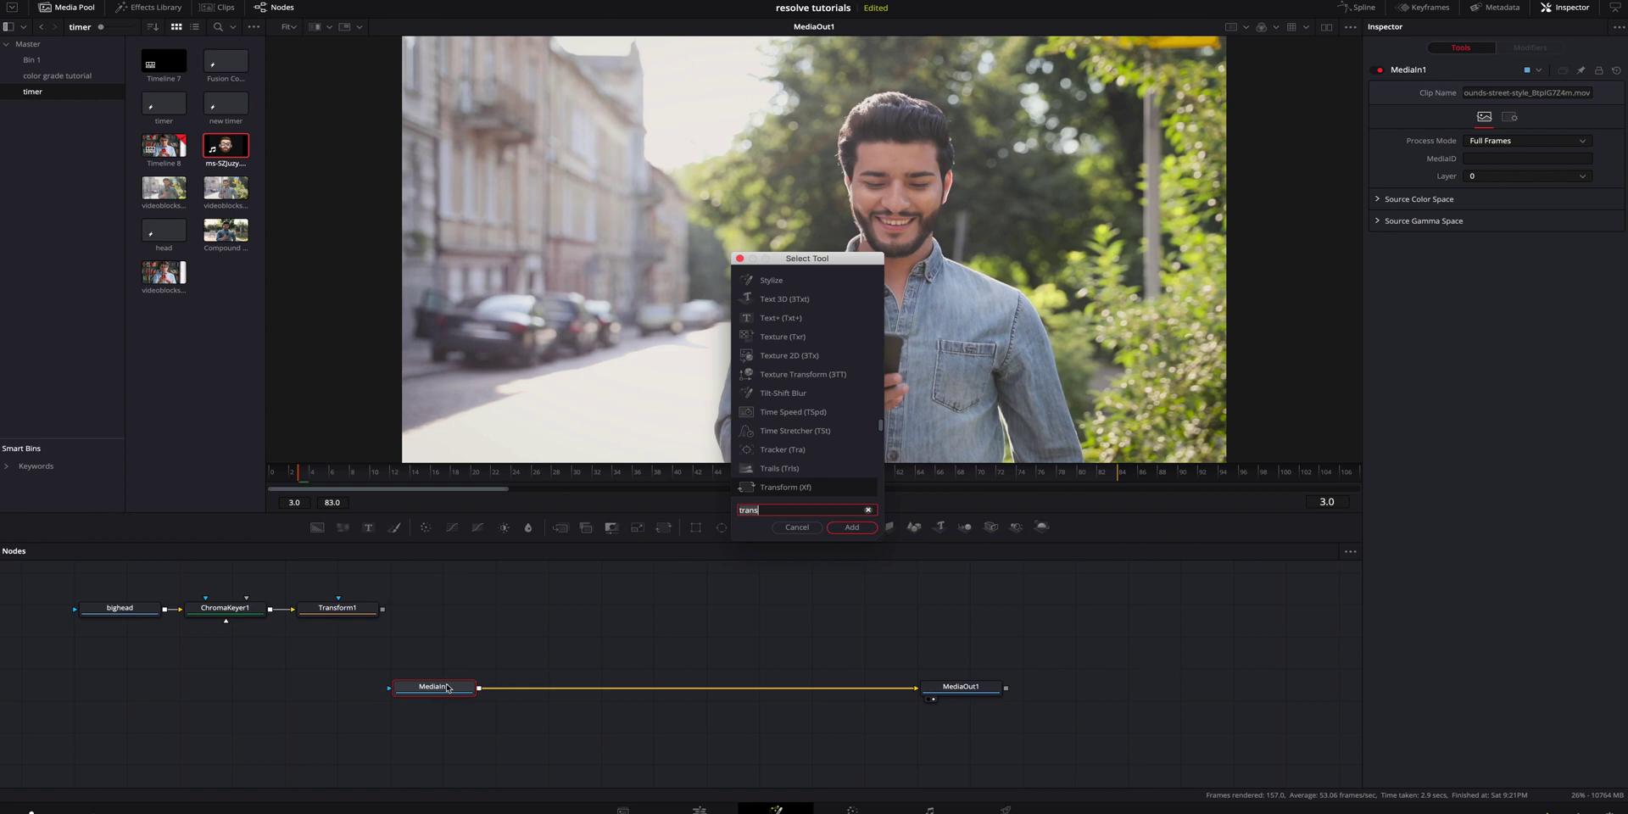
key(BackSpace)
key(BackSpace)
key(BackSpace)
key(BackSpace)
key(BackSpace)
text(plan)
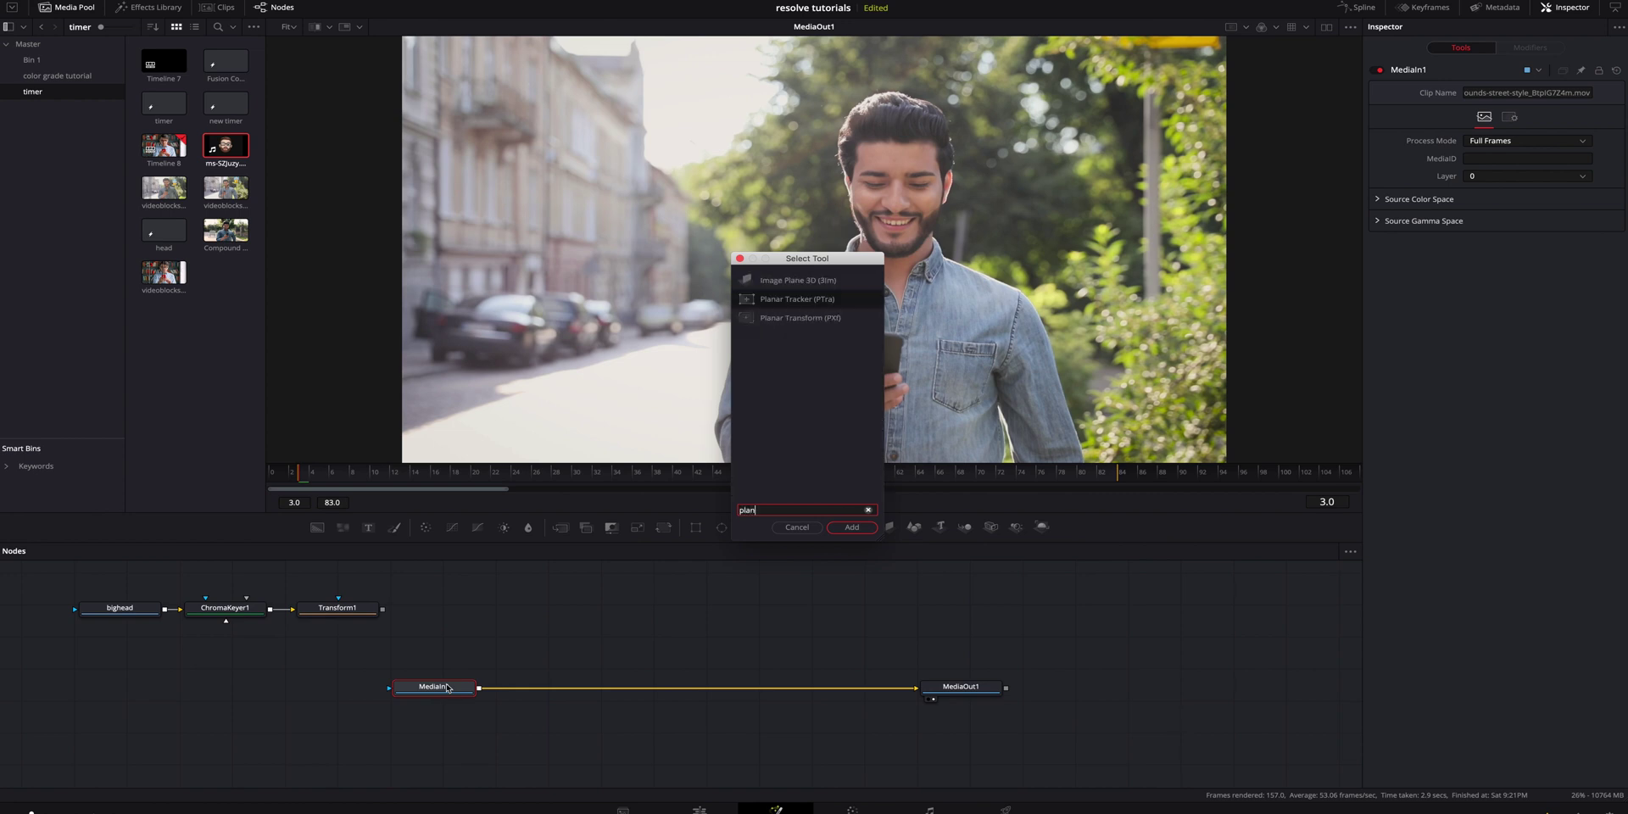
click(846, 301)
click(853, 528)
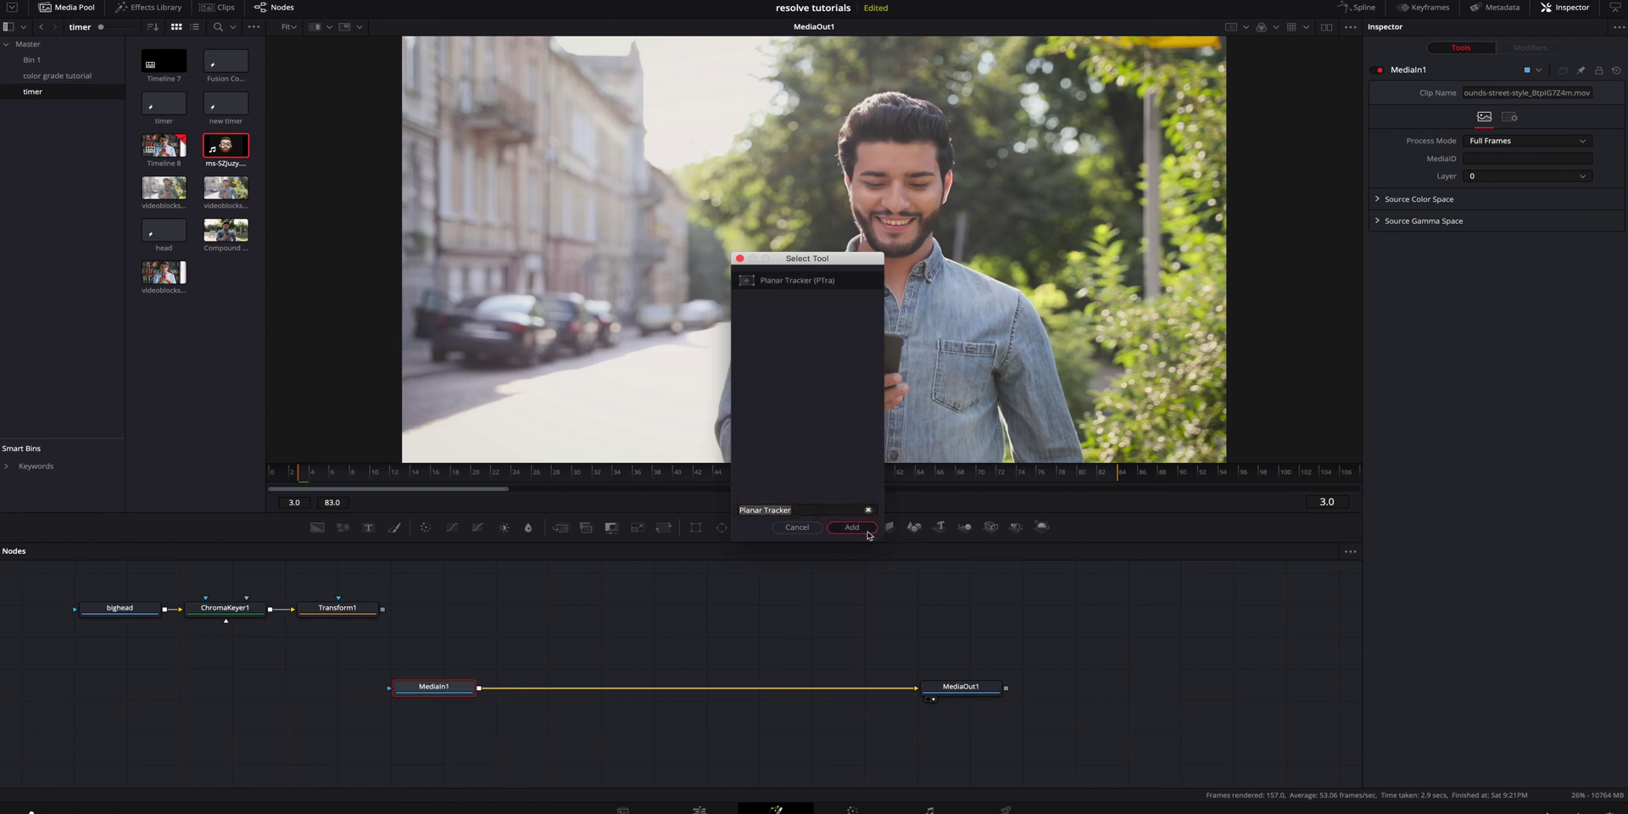
drag(564, 693, 582, 692)
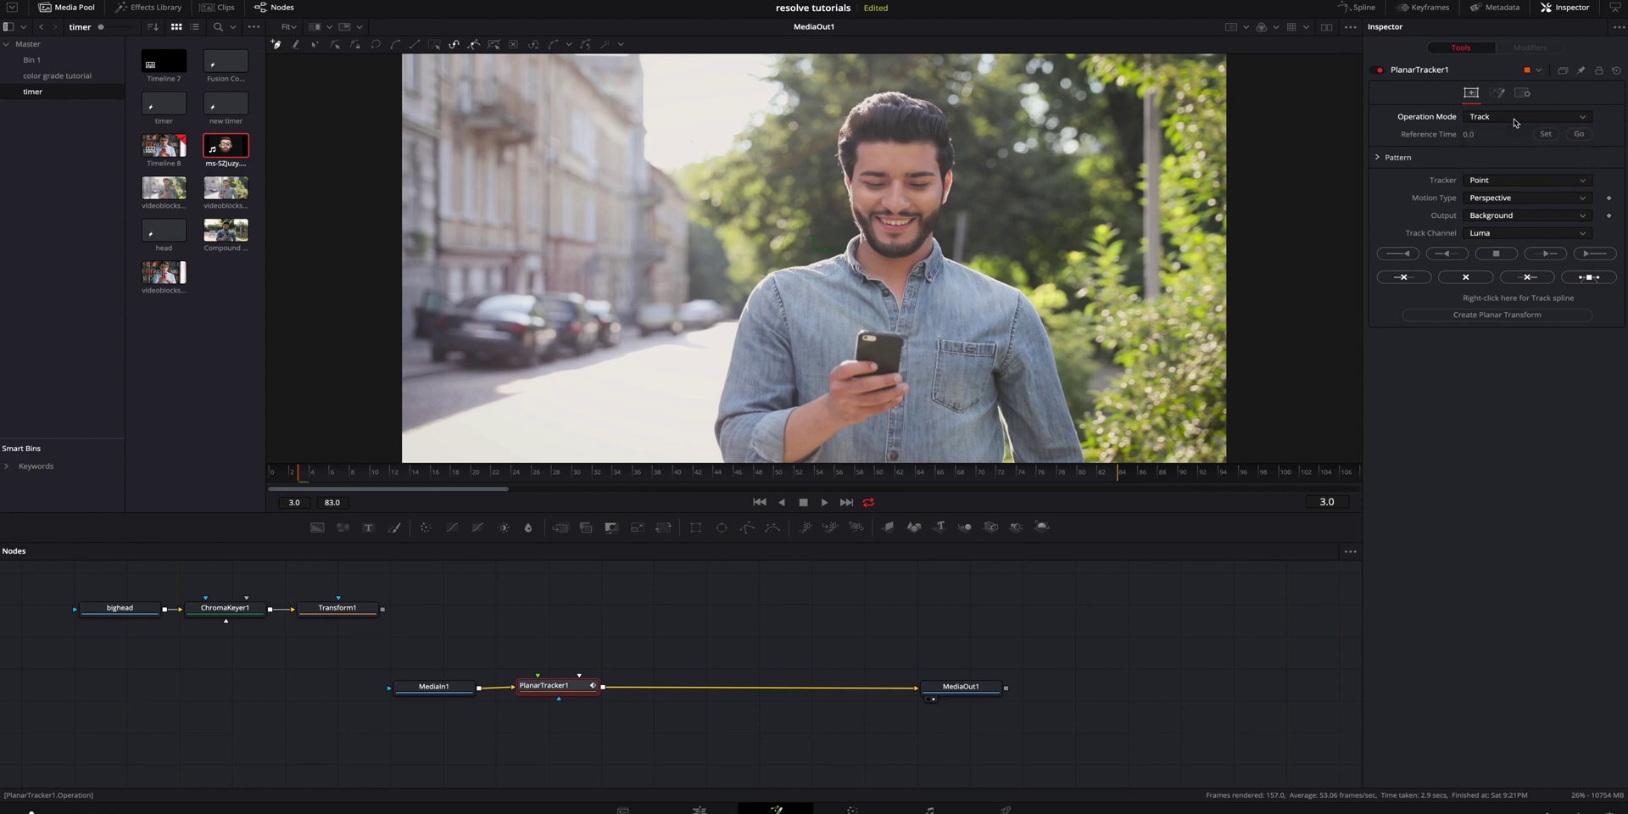
Step: Set the tracker to Hybrid Point/Area with Translation motion, outline the head, and track to end
click(1512, 182)
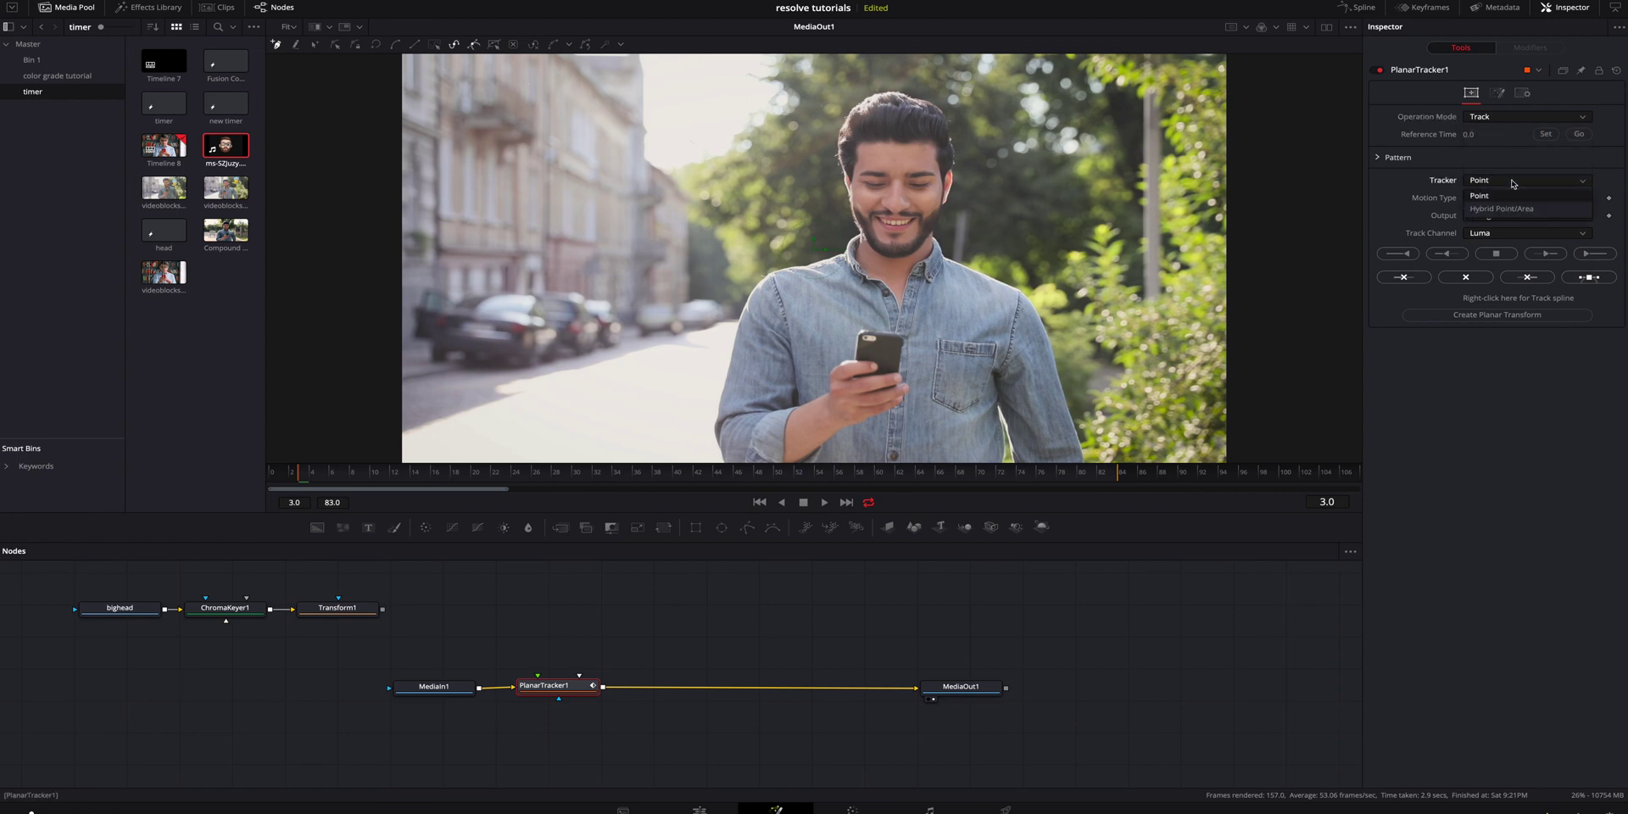
click(1518, 211)
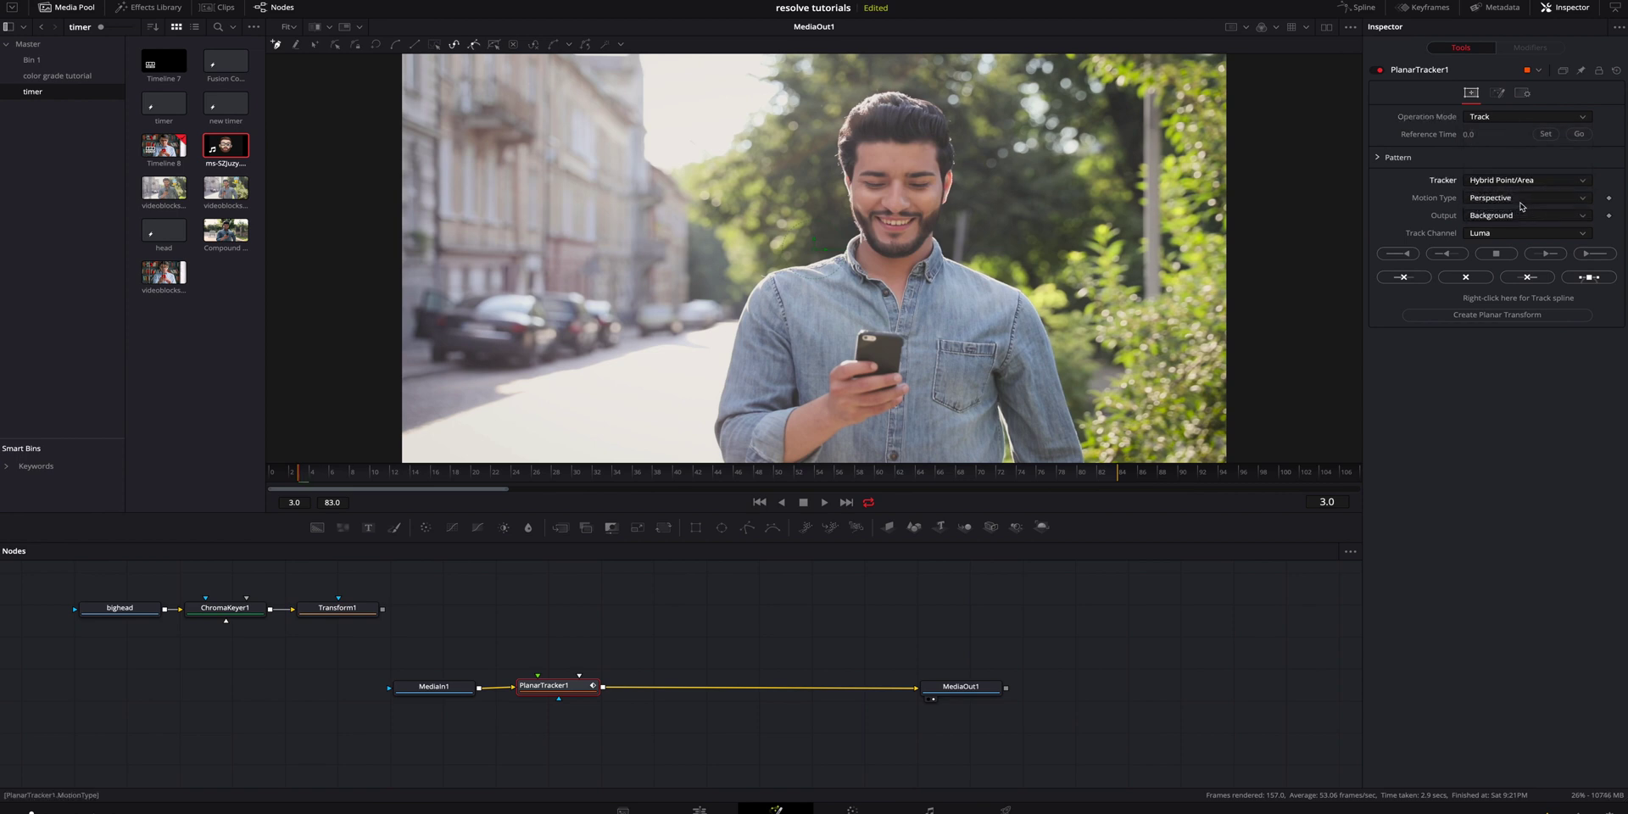
click(1520, 200)
click(1517, 204)
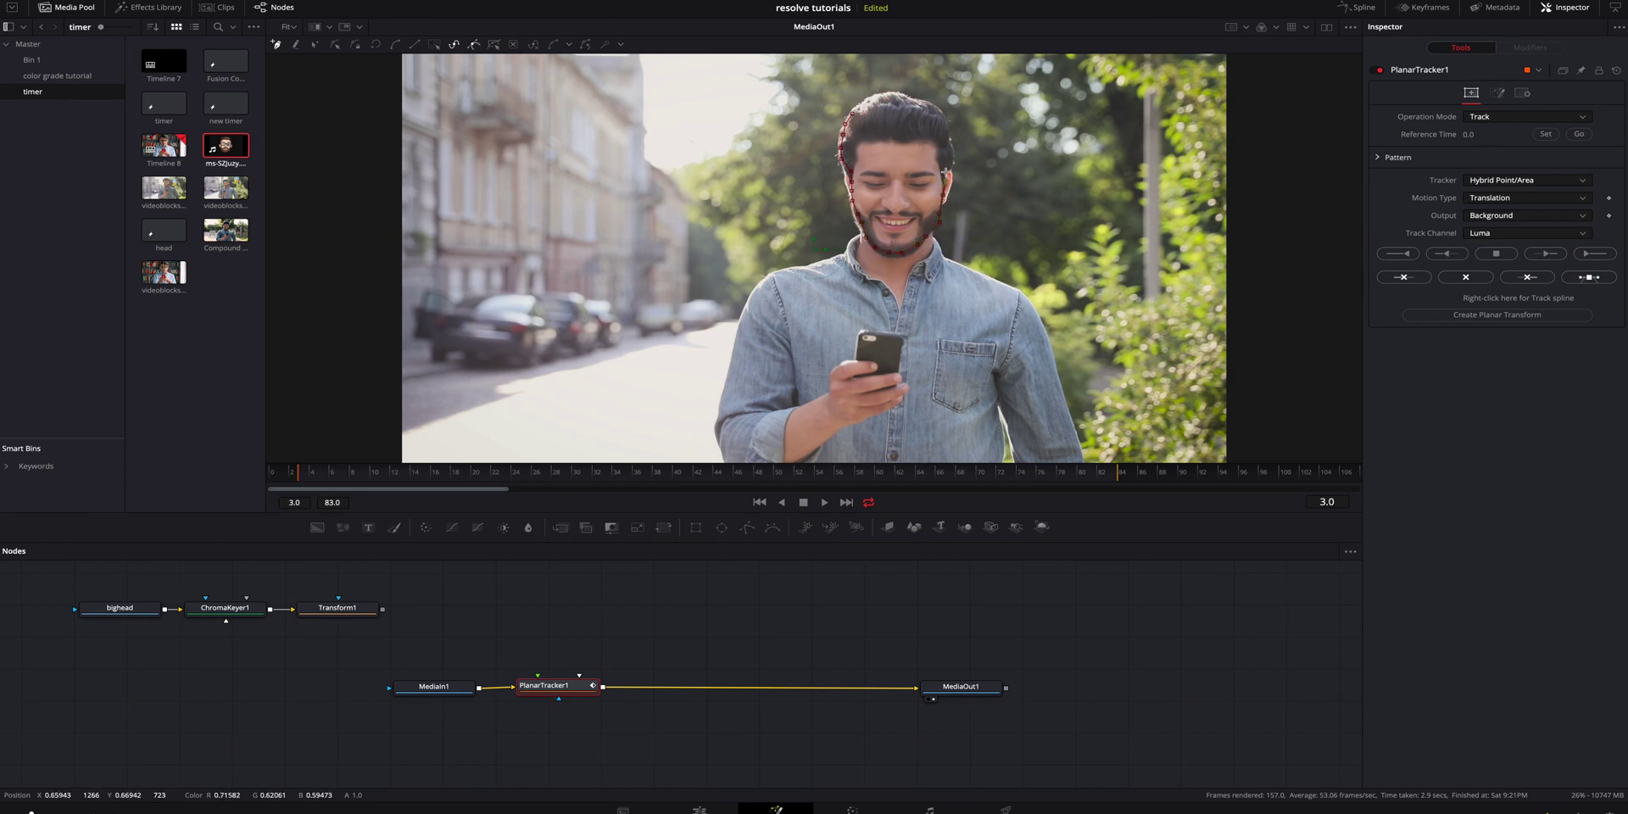
click(905, 109)
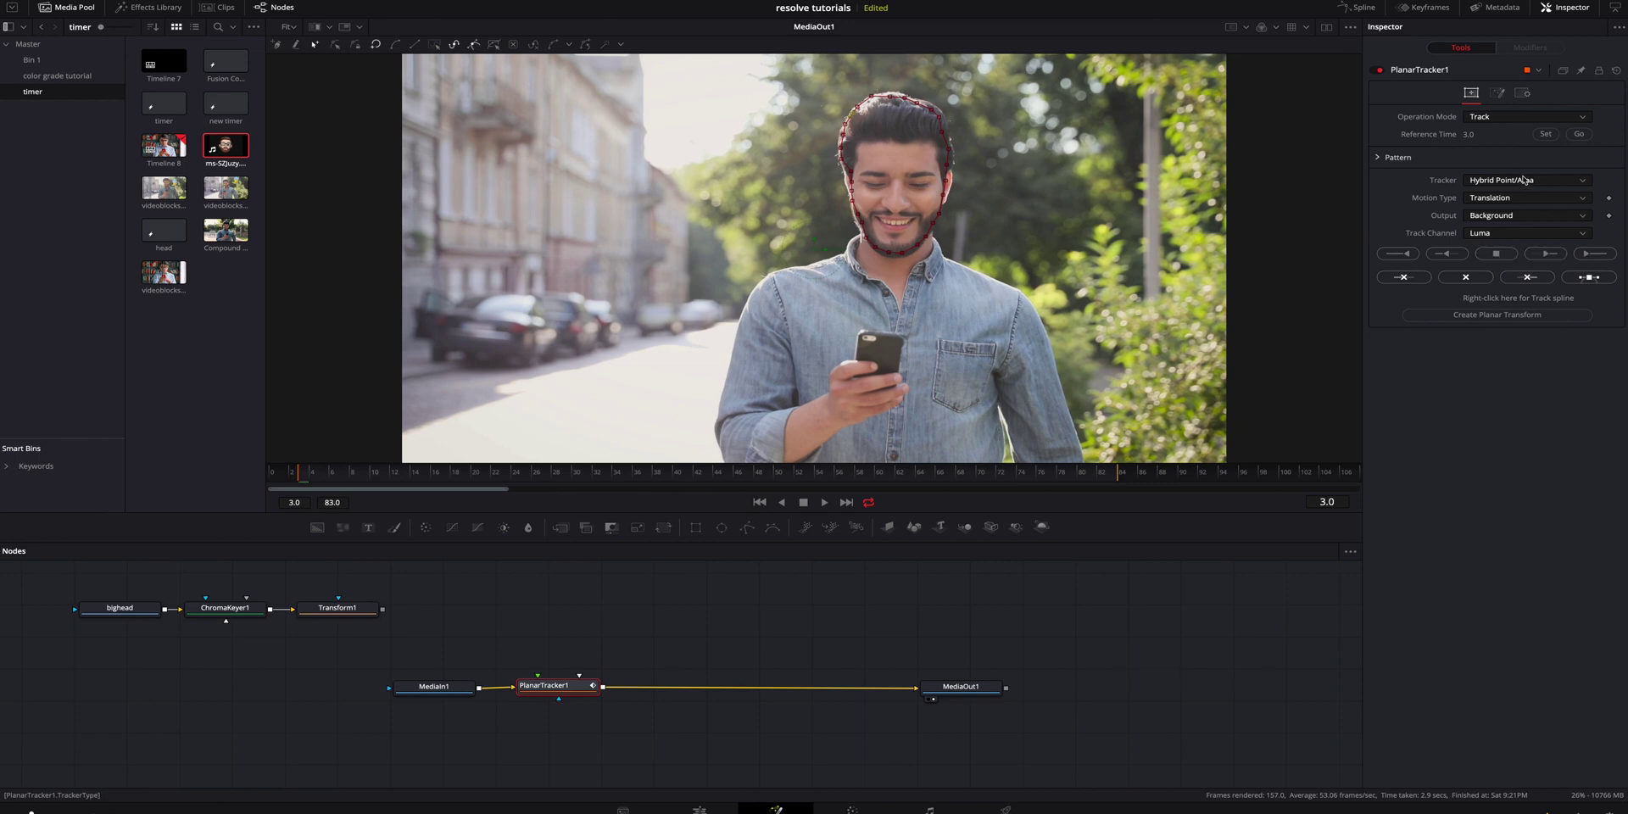
click(1588, 255)
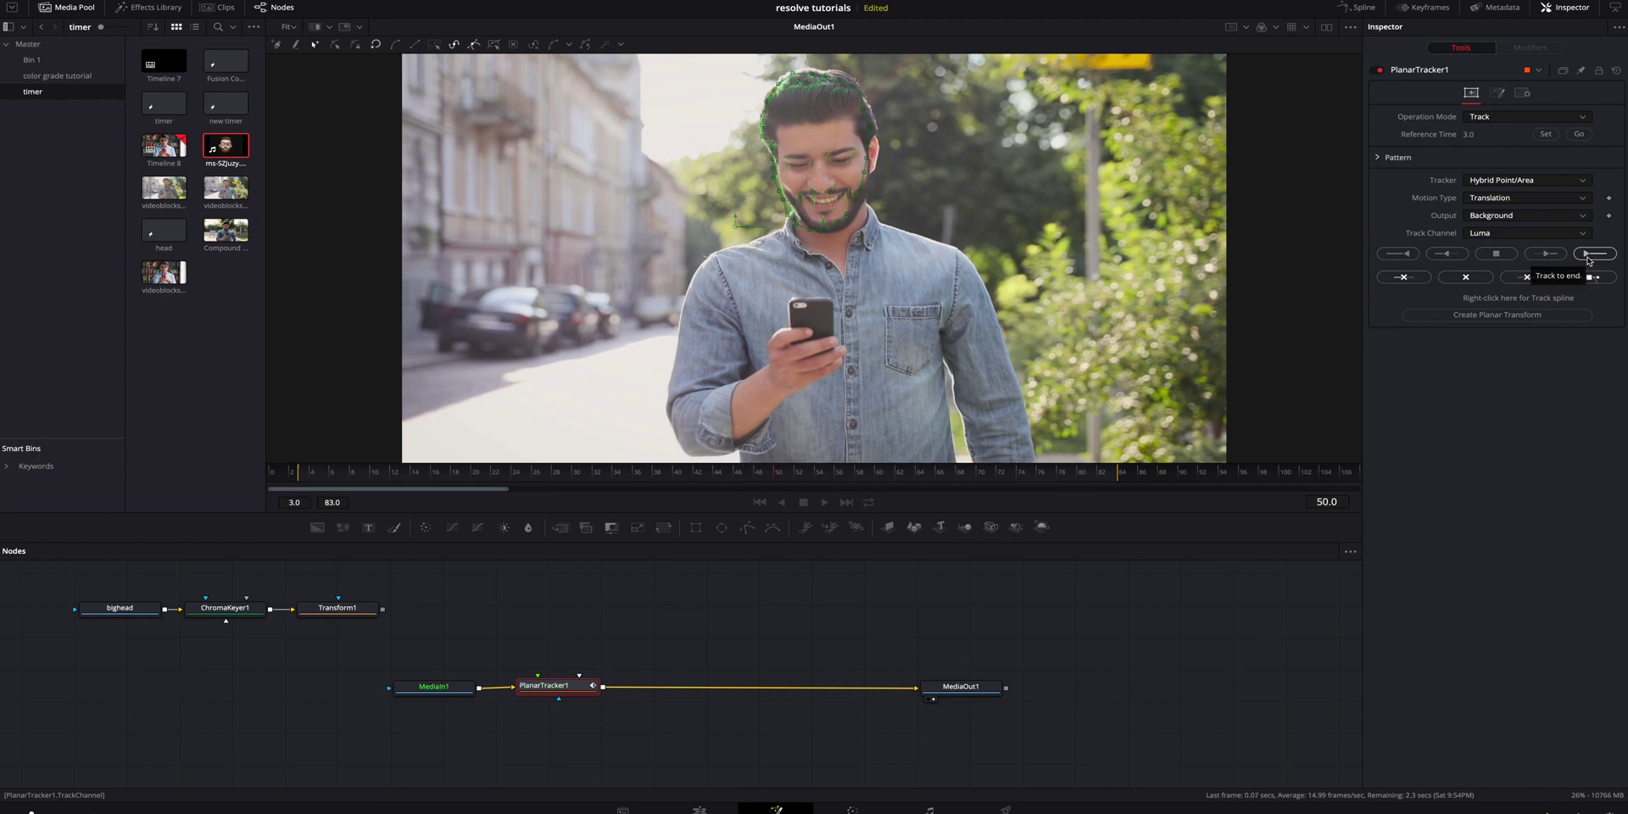
Step: At the first frame, create PlanarTransform1 from the head track and place it on the right
drag(697, 476, 601, 489)
key(Home)
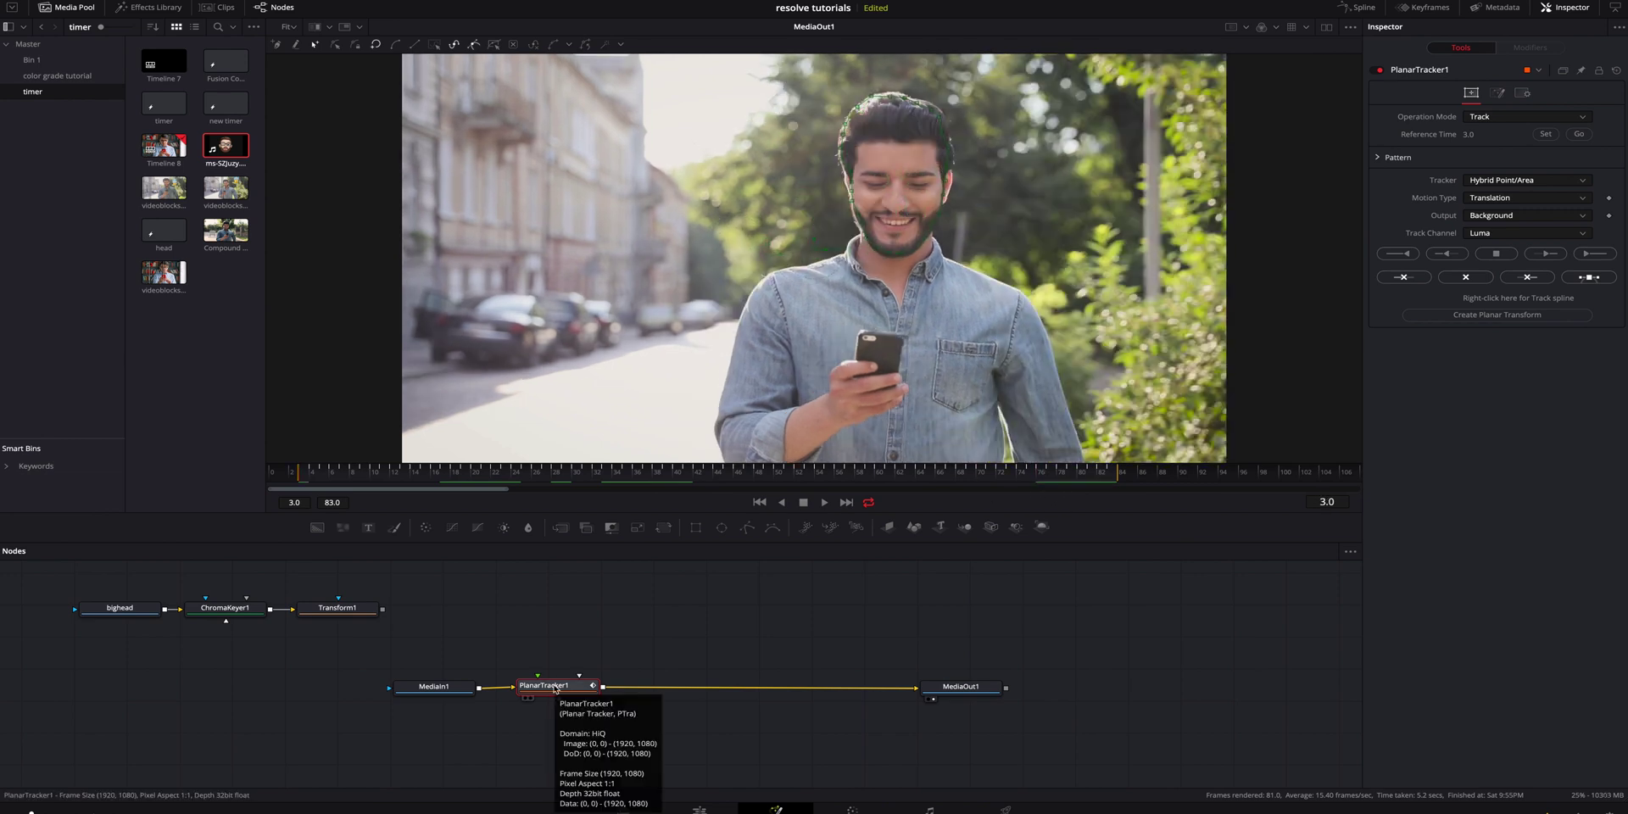
click(1492, 315)
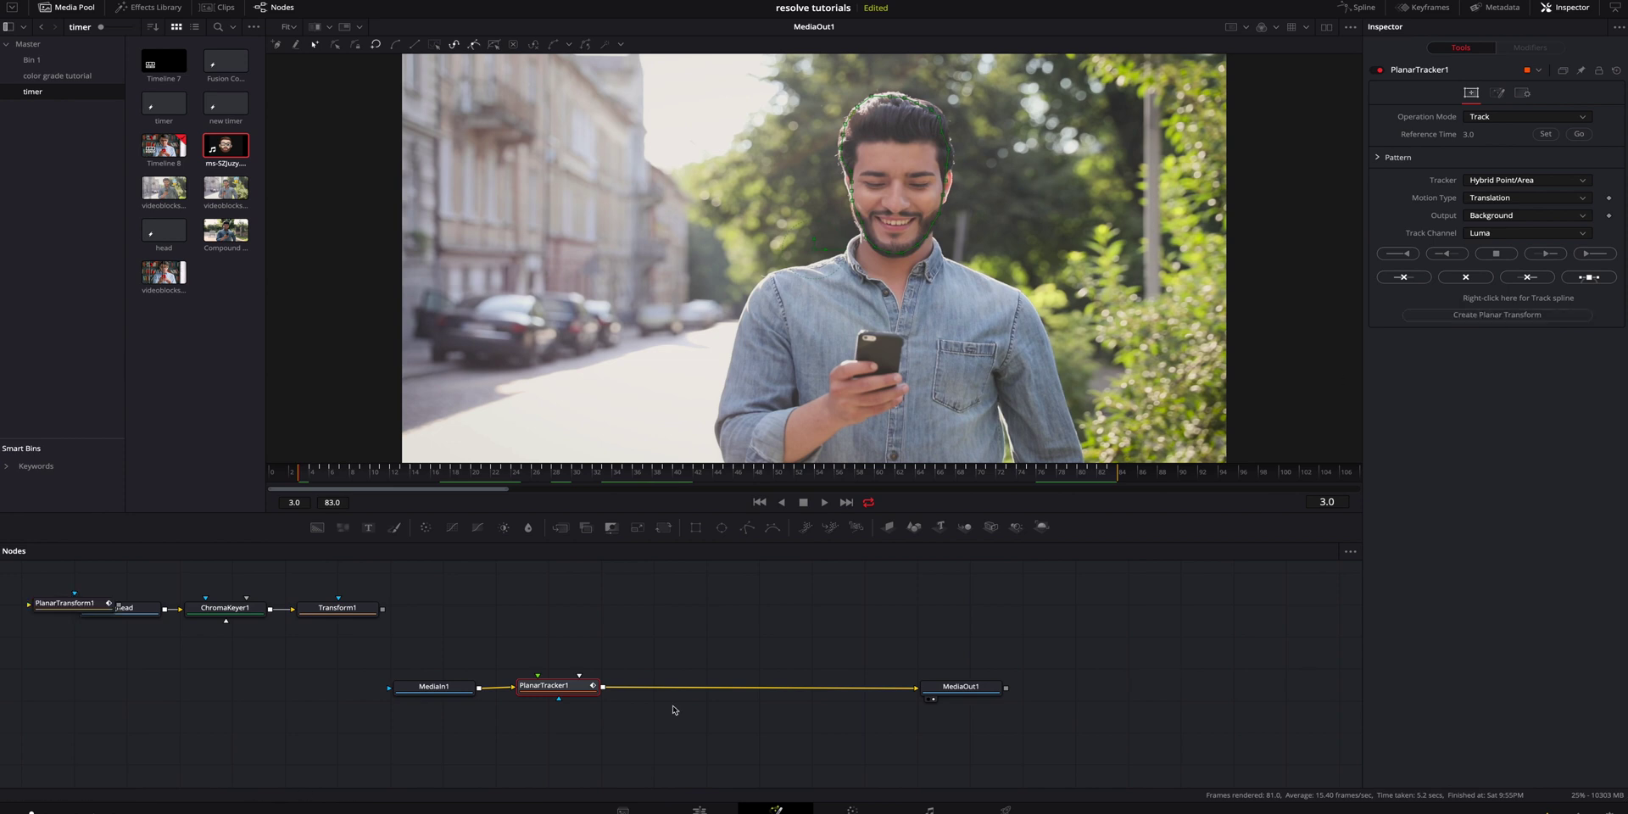
drag(54, 605, 1203, 605)
click(1202, 604)
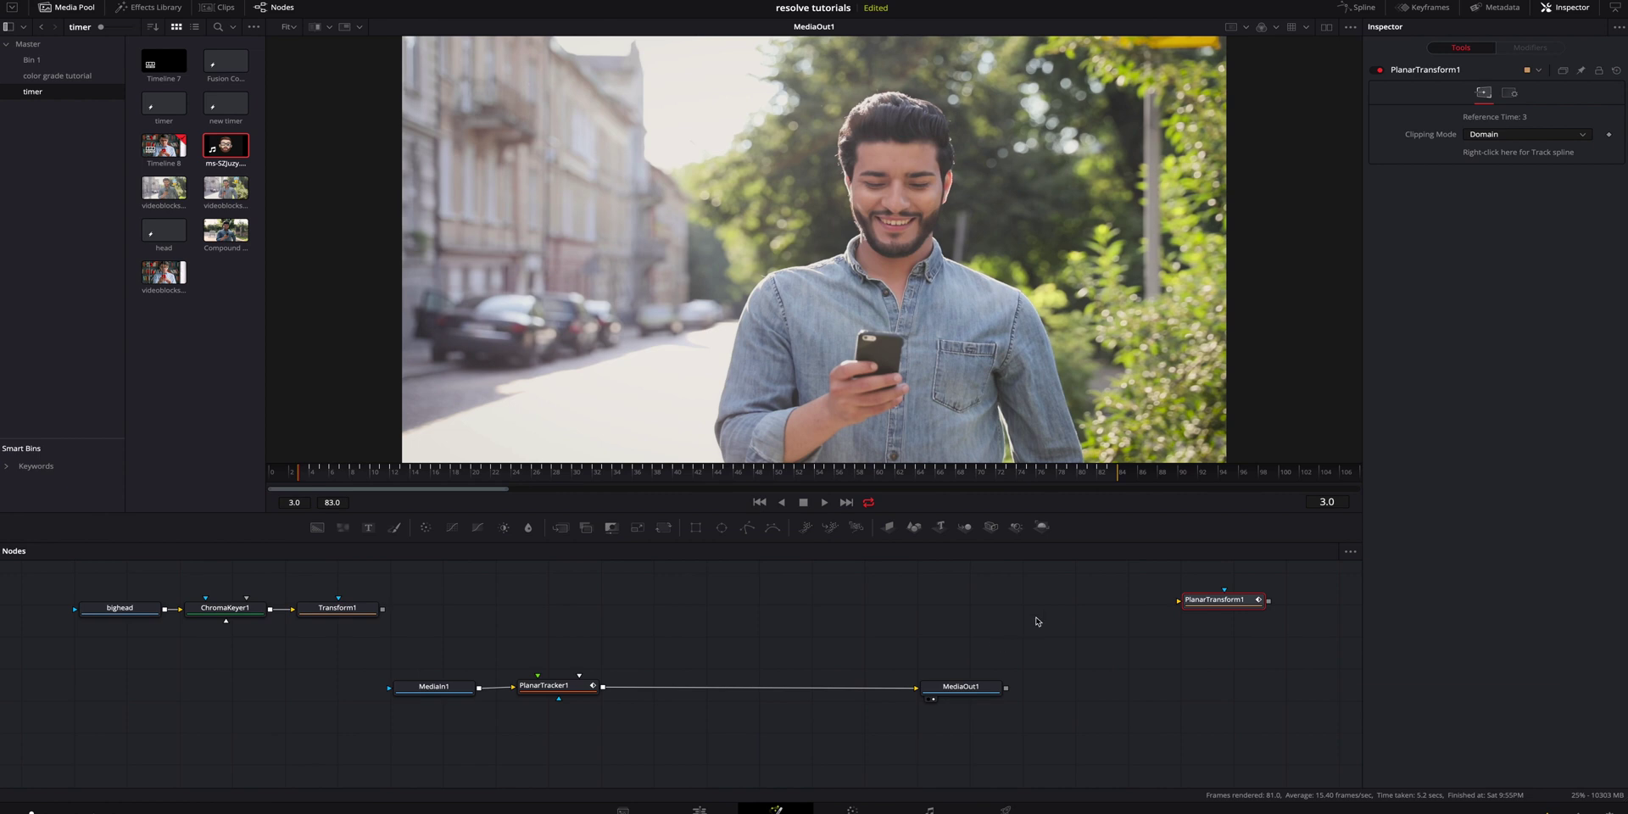
Step: Pull PlanarTracker1 out of the flow and connect MediaIn1 directly to MediaOut1
drag(604, 687, 1221, 729)
click(499, 691)
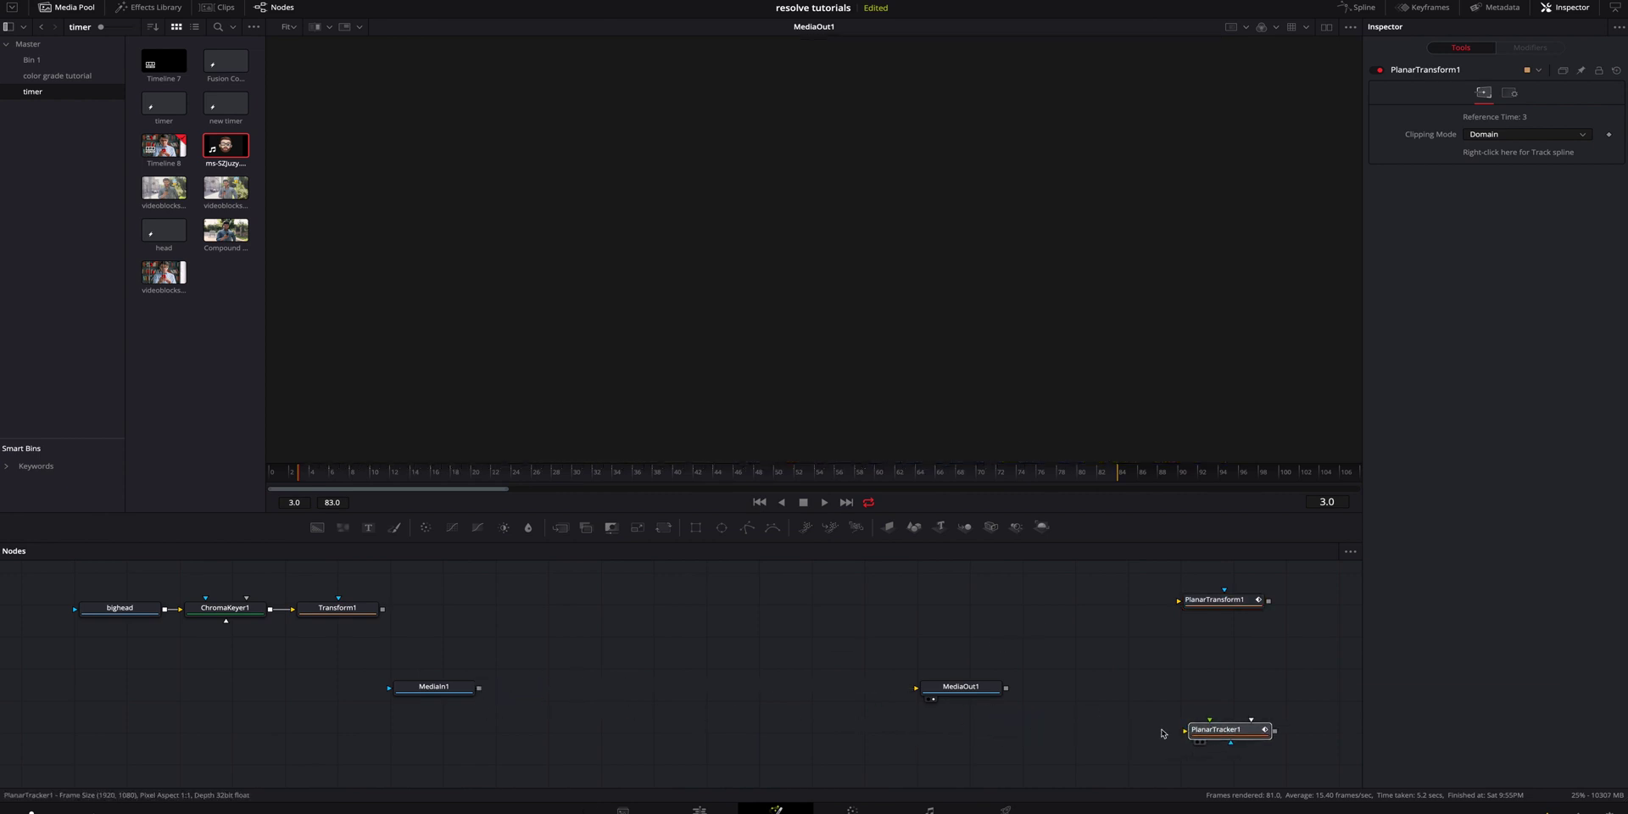
drag(480, 688, 954, 688)
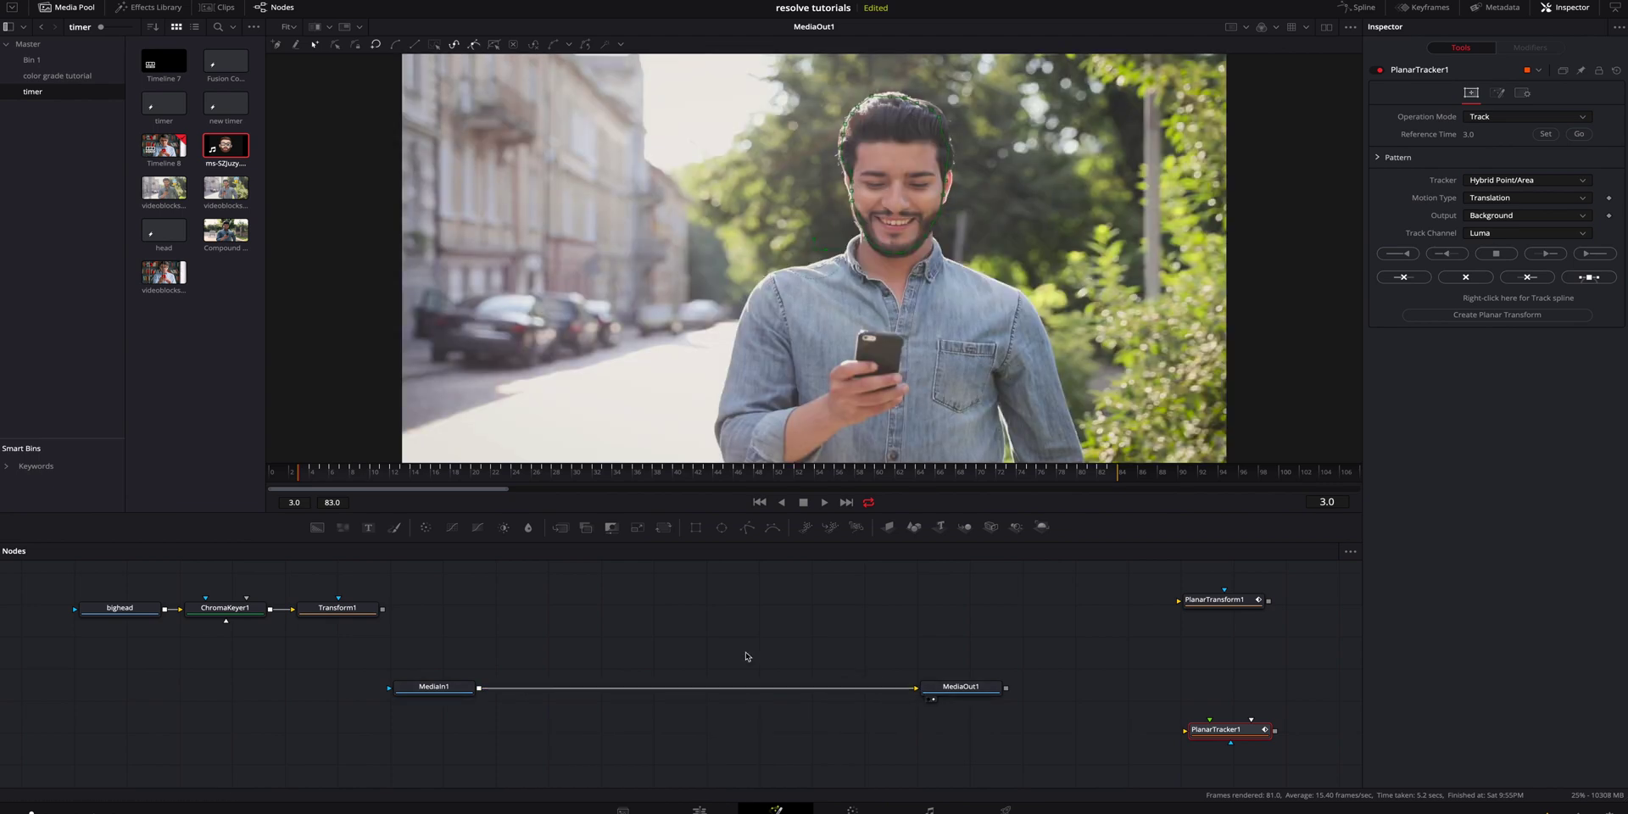
click(553, 637)
Step: Add a Merge node and insert Merge1 on the MediaIn1→MediaOut1 link
key(shift+space)
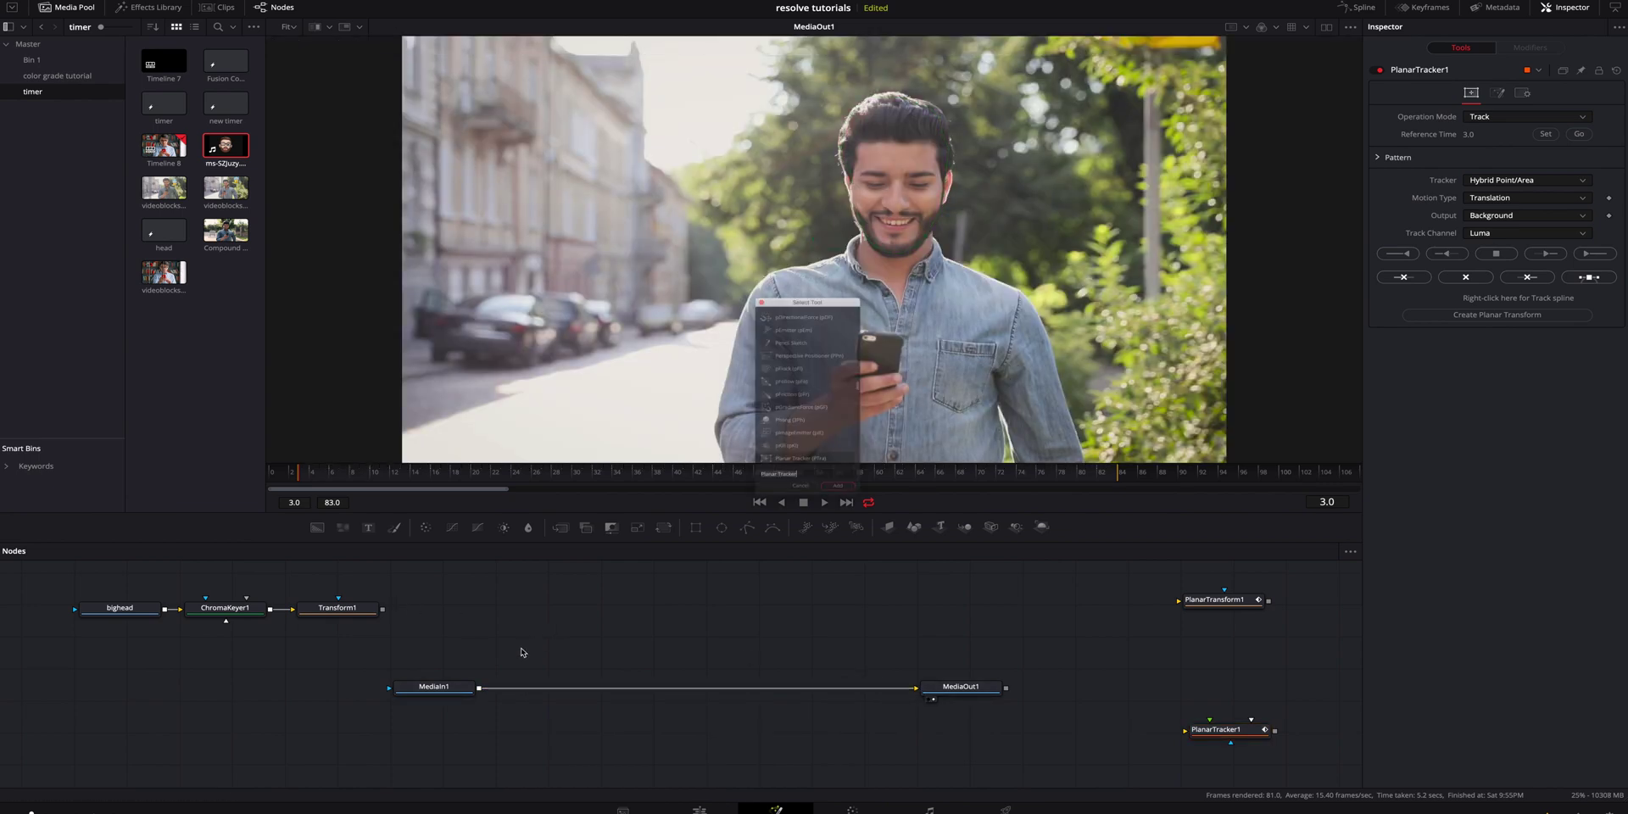
text(merg)
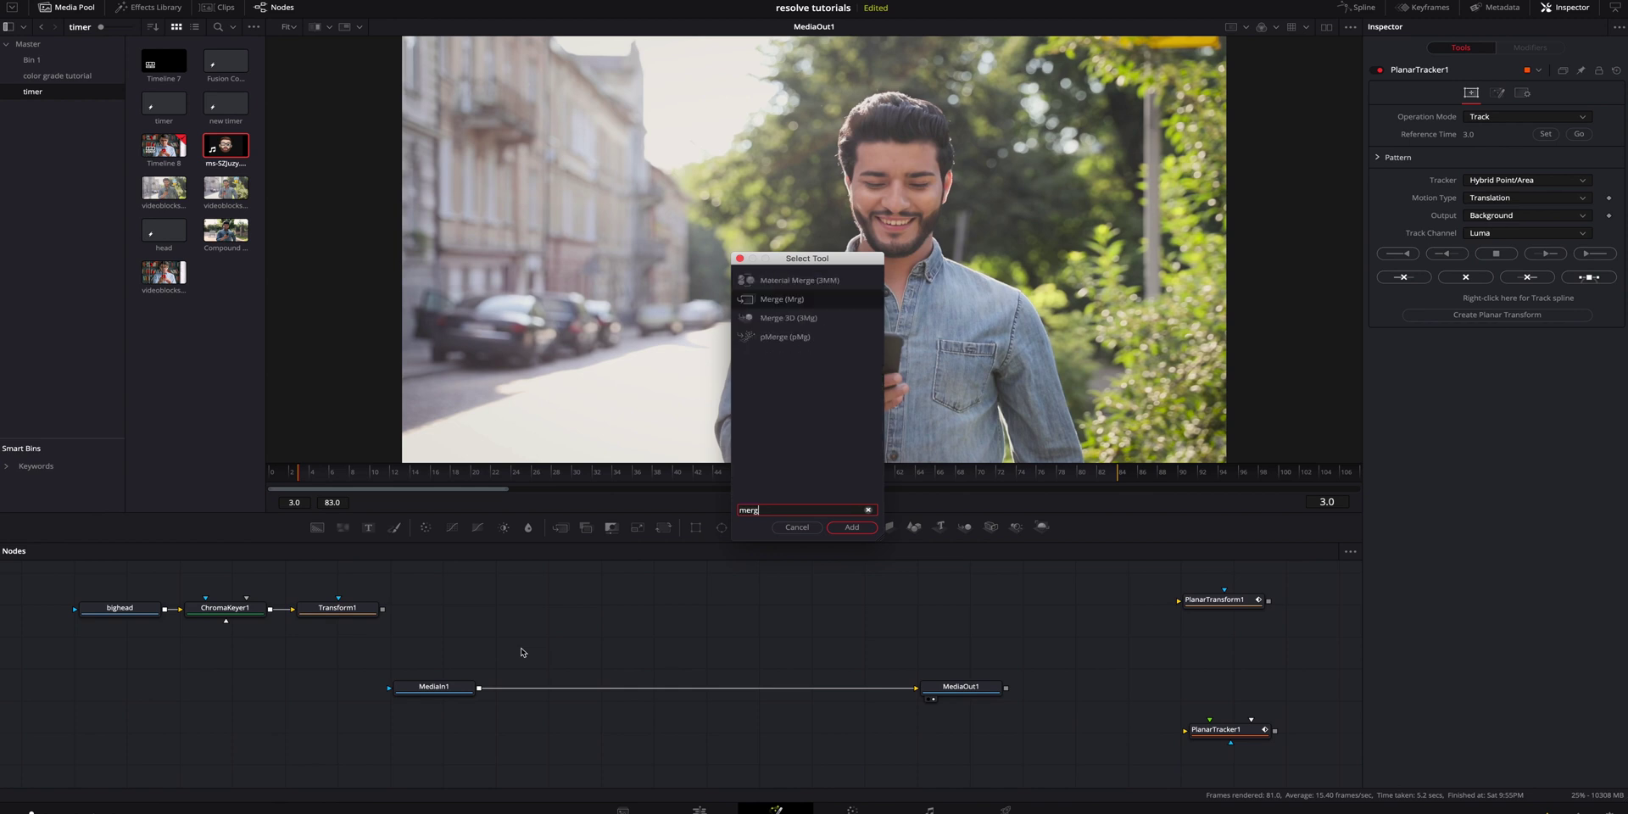
click(827, 299)
click(853, 527)
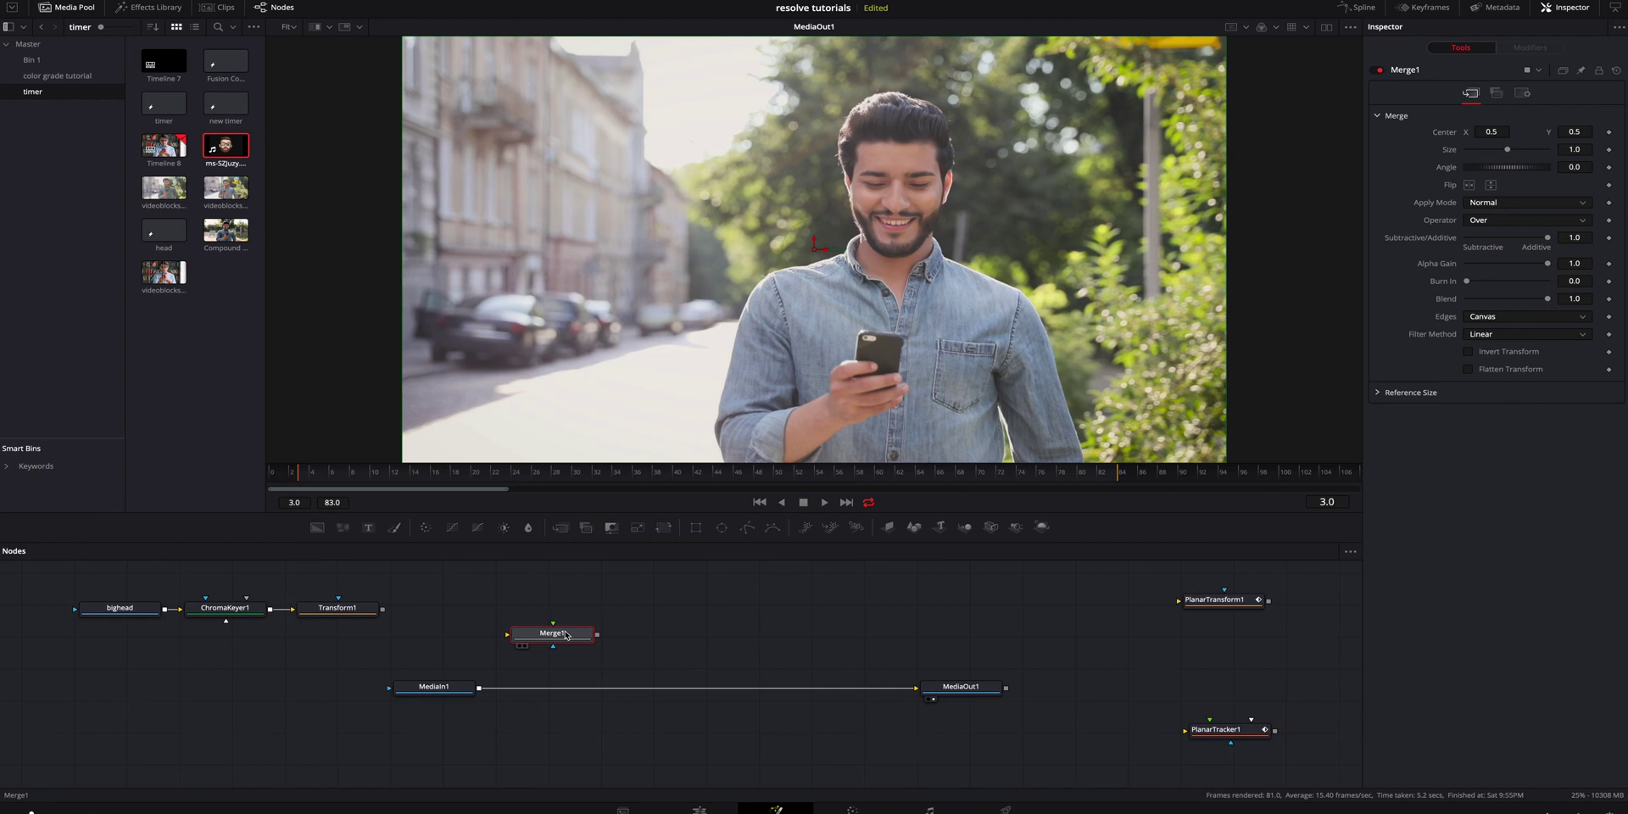
drag(566, 635, 618, 686)
Step: Select the bighead, ChromaKeyer1 and Transform1 branch and review MediaOut1 and ChromaKeyer1 settings
drag(127, 585, 606, 674)
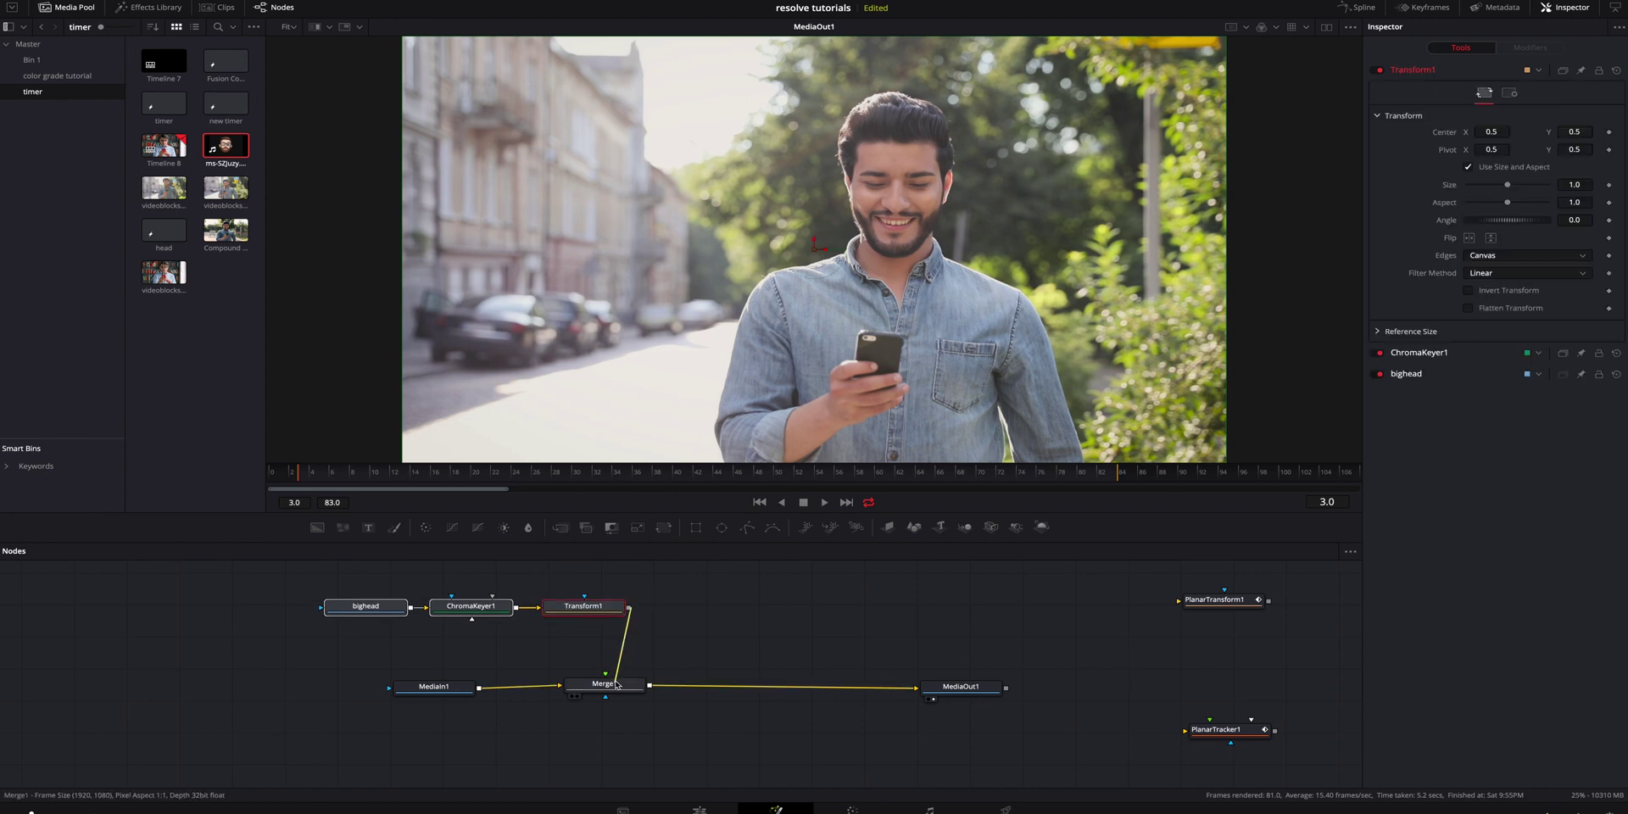
click(947, 692)
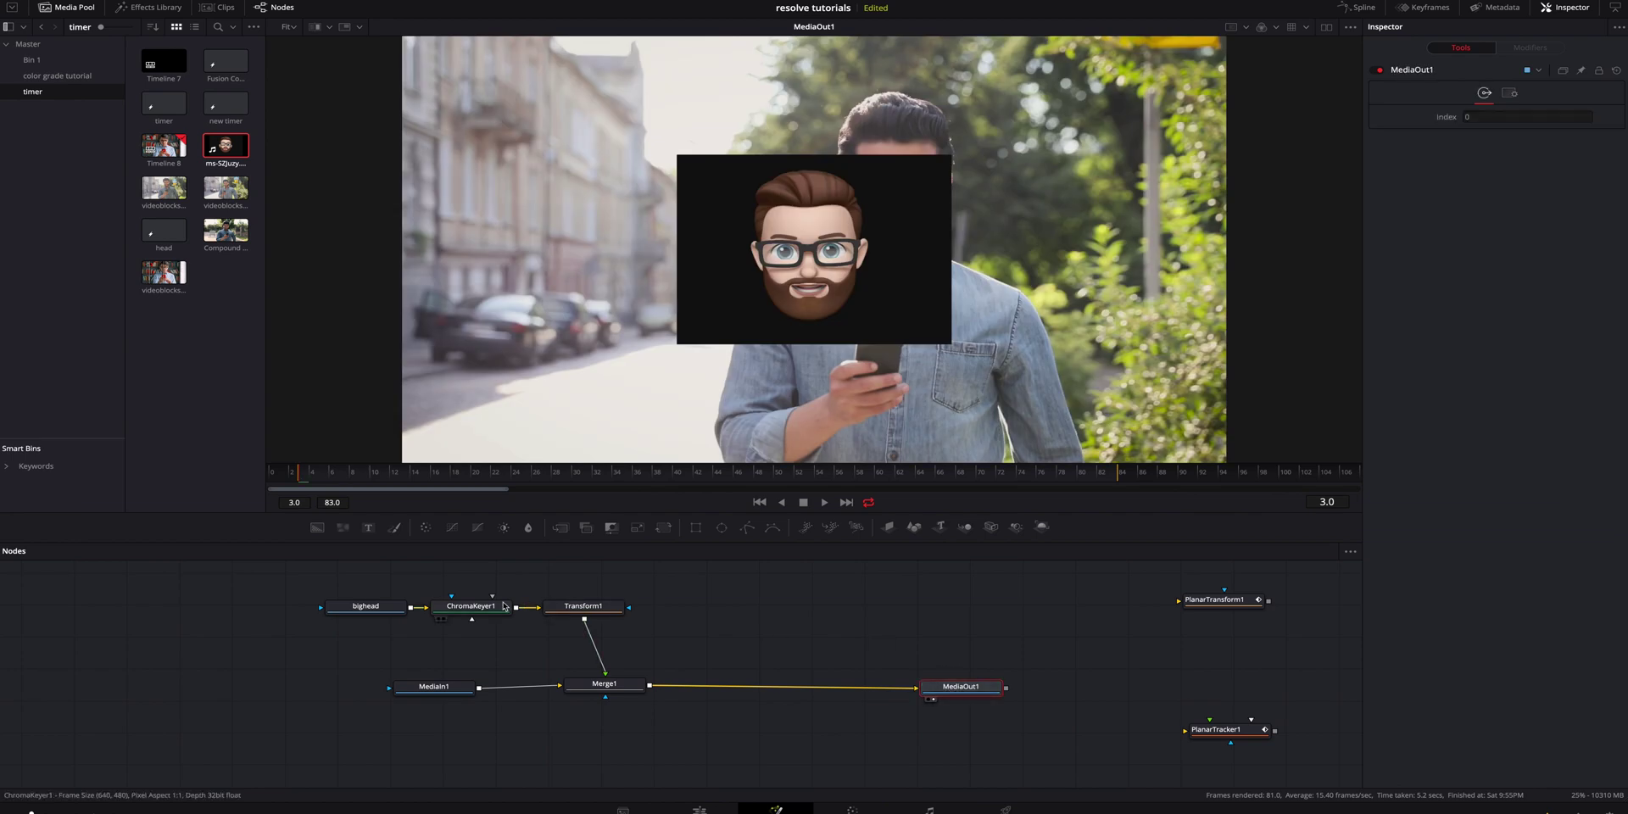
click(476, 608)
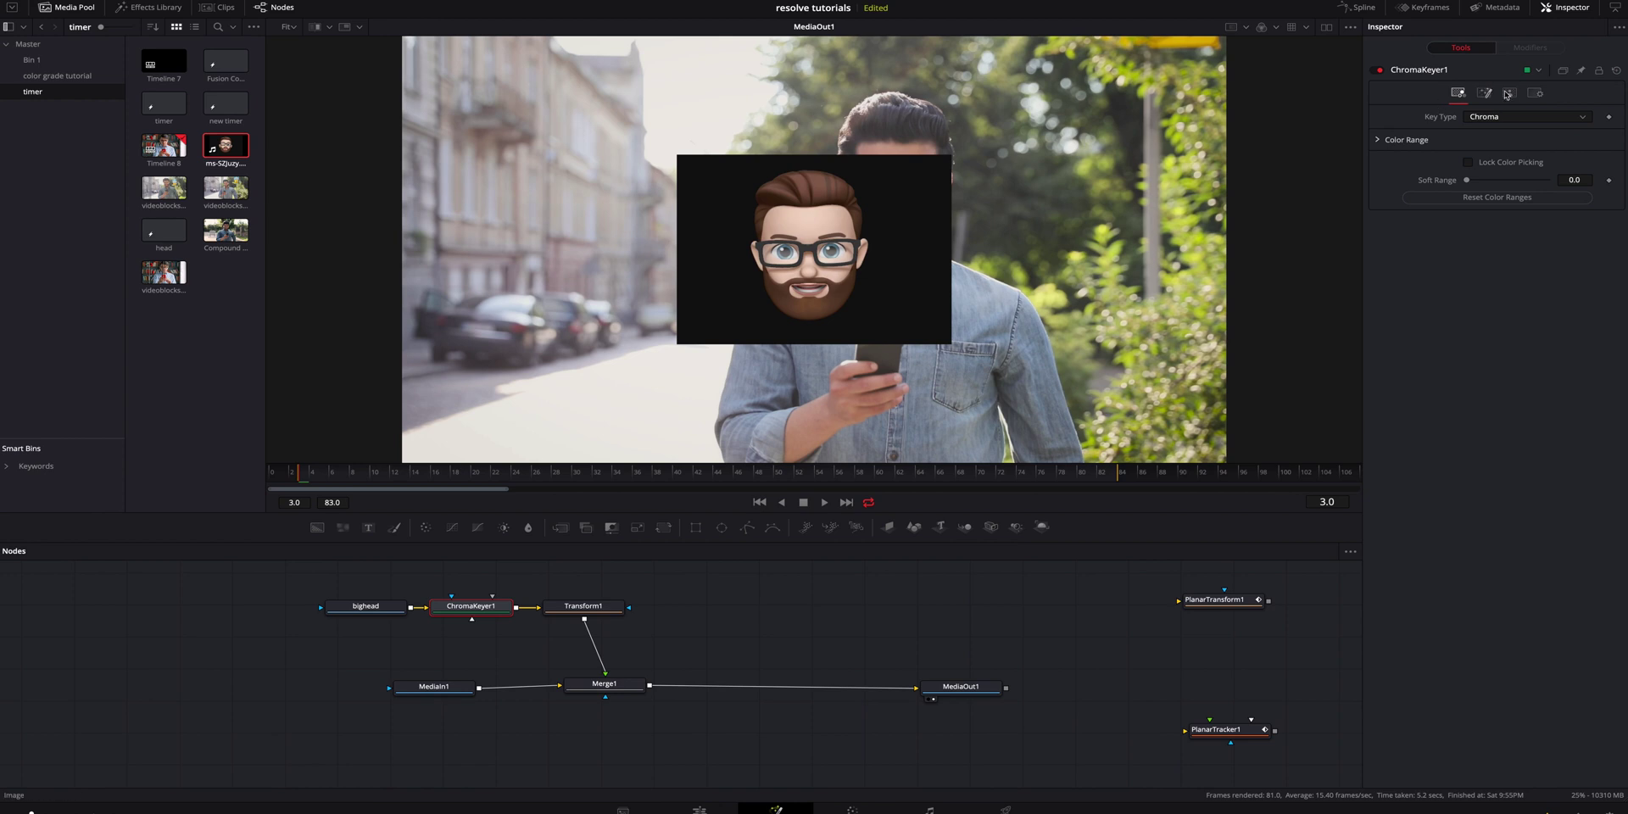
Step: In ChromaKeyer1's Color Range, set Luminance High to 0.1 and Soft Range to 0.011 to remove the black
click(1378, 141)
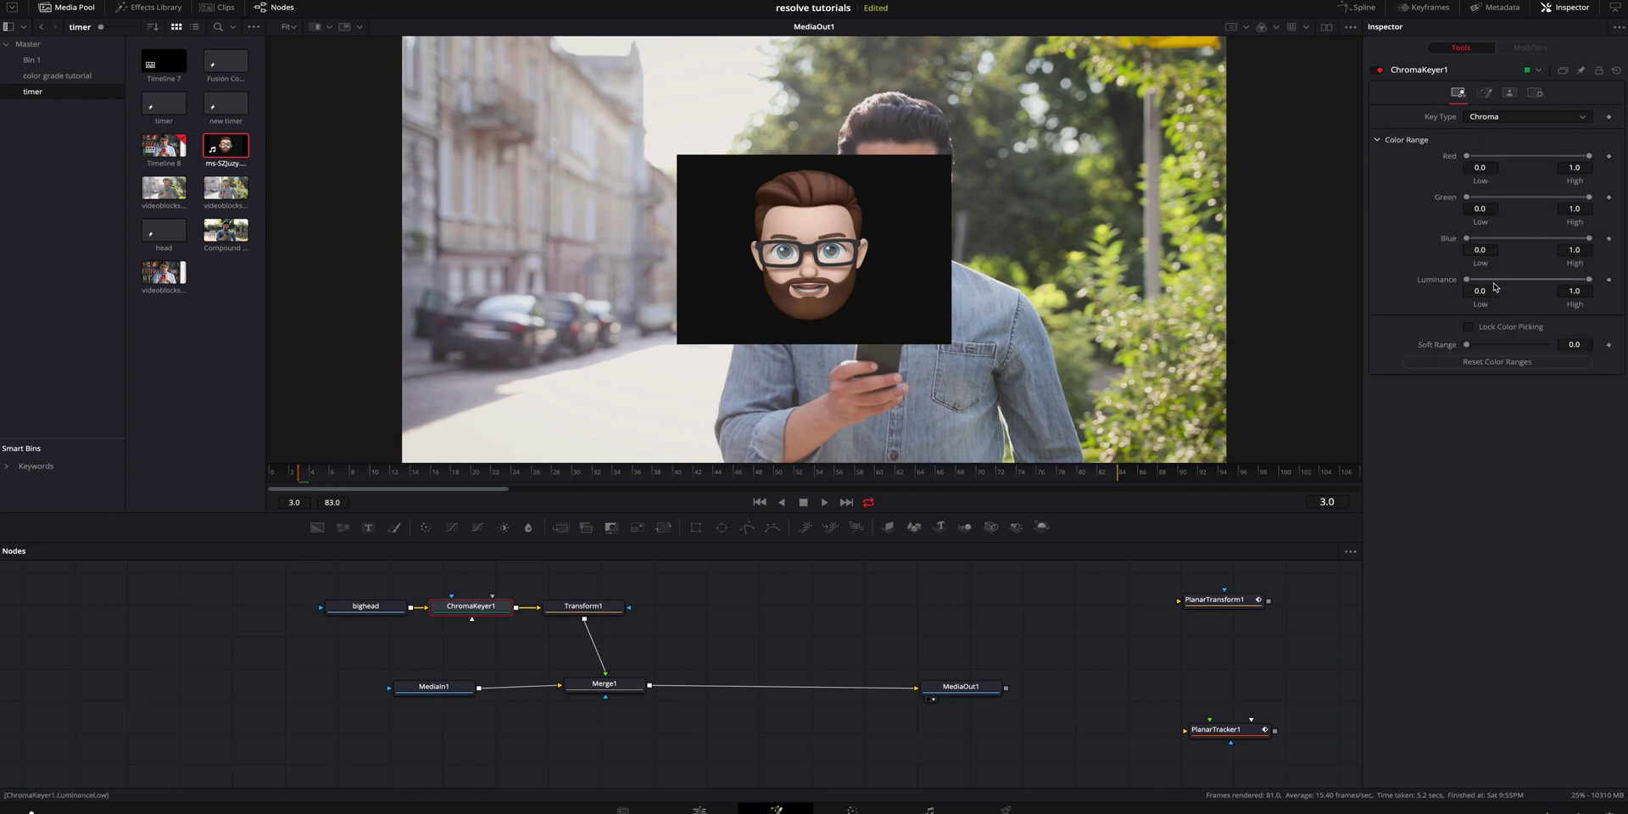
drag(1588, 279, 1482, 280)
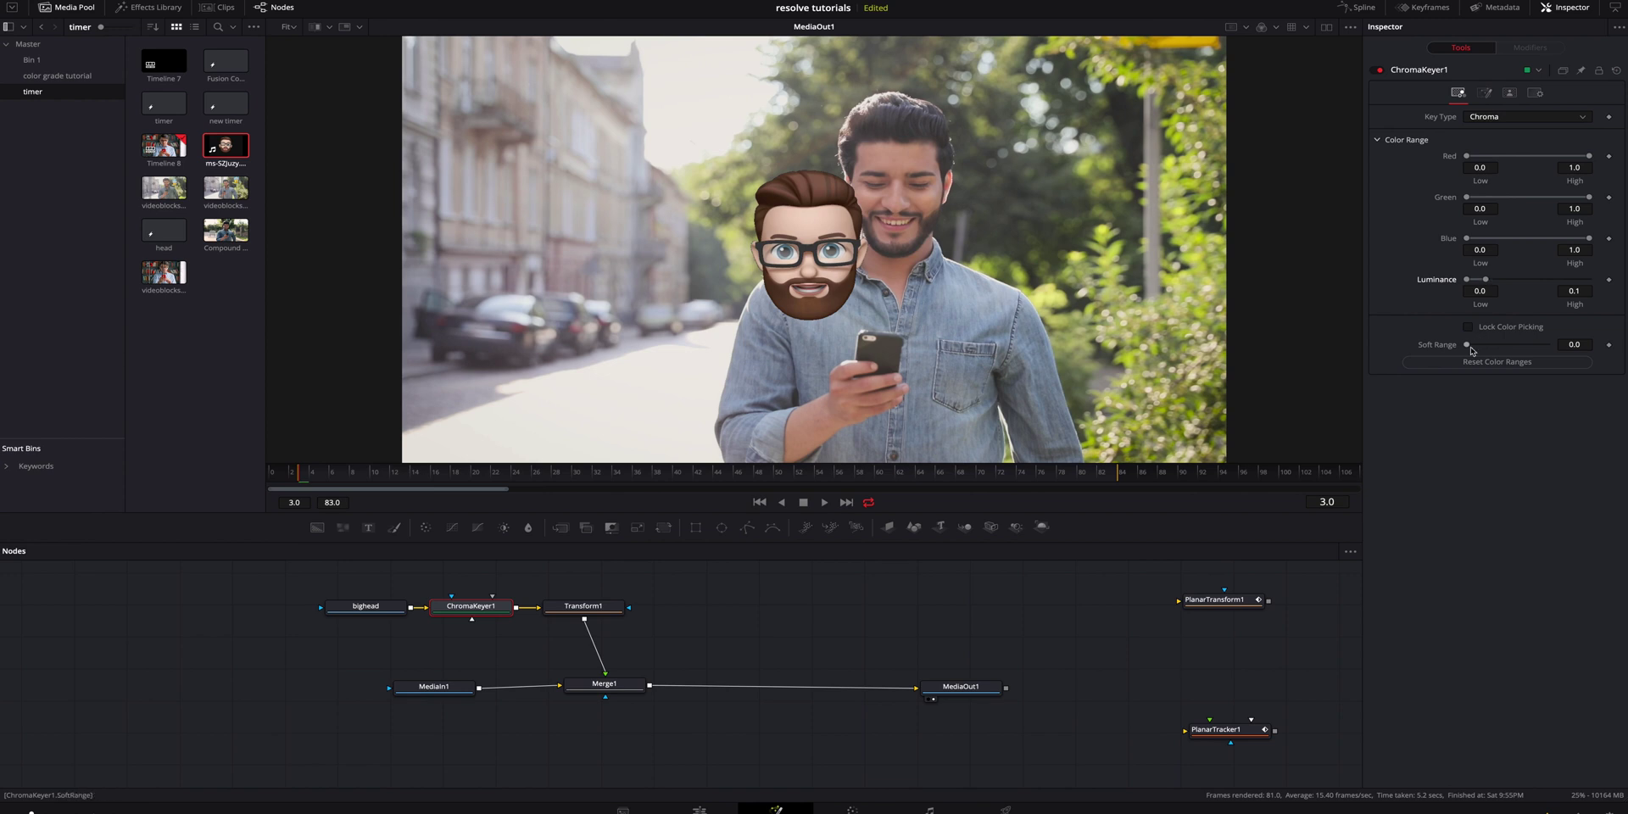
mouse_move(1476, 347)
mouse_down()
mouse_move(1505, 348)
mouse_move(1474, 348)
mouse_up()
Step: Shift bighead left and insert PlanarTransform1 between bighead and ChromaKeyer1
drag(330, 602, 135, 606)
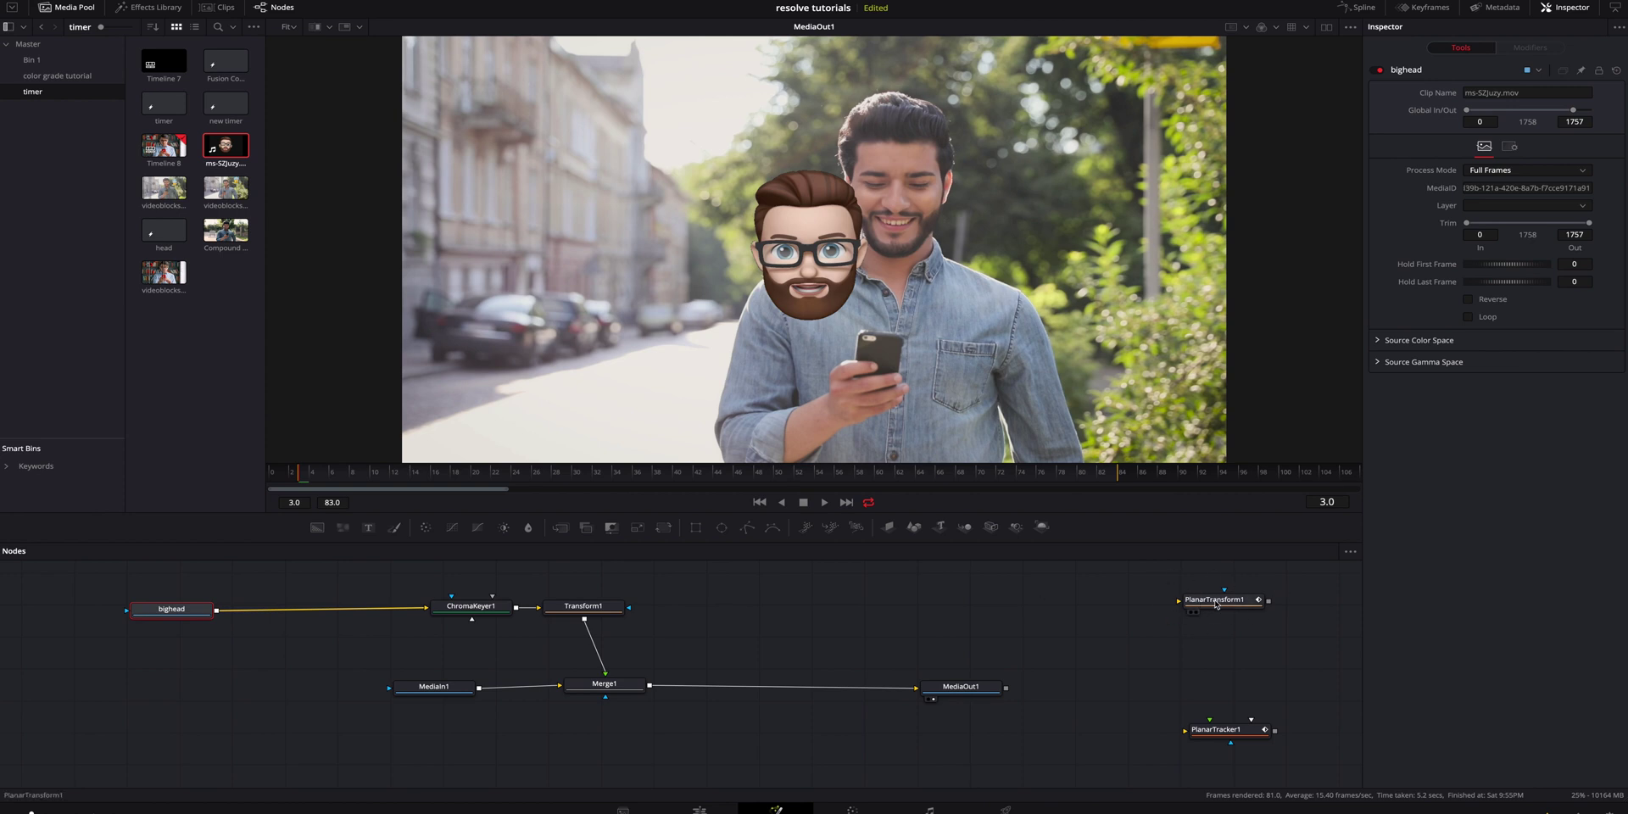
drag(1229, 605, 336, 612)
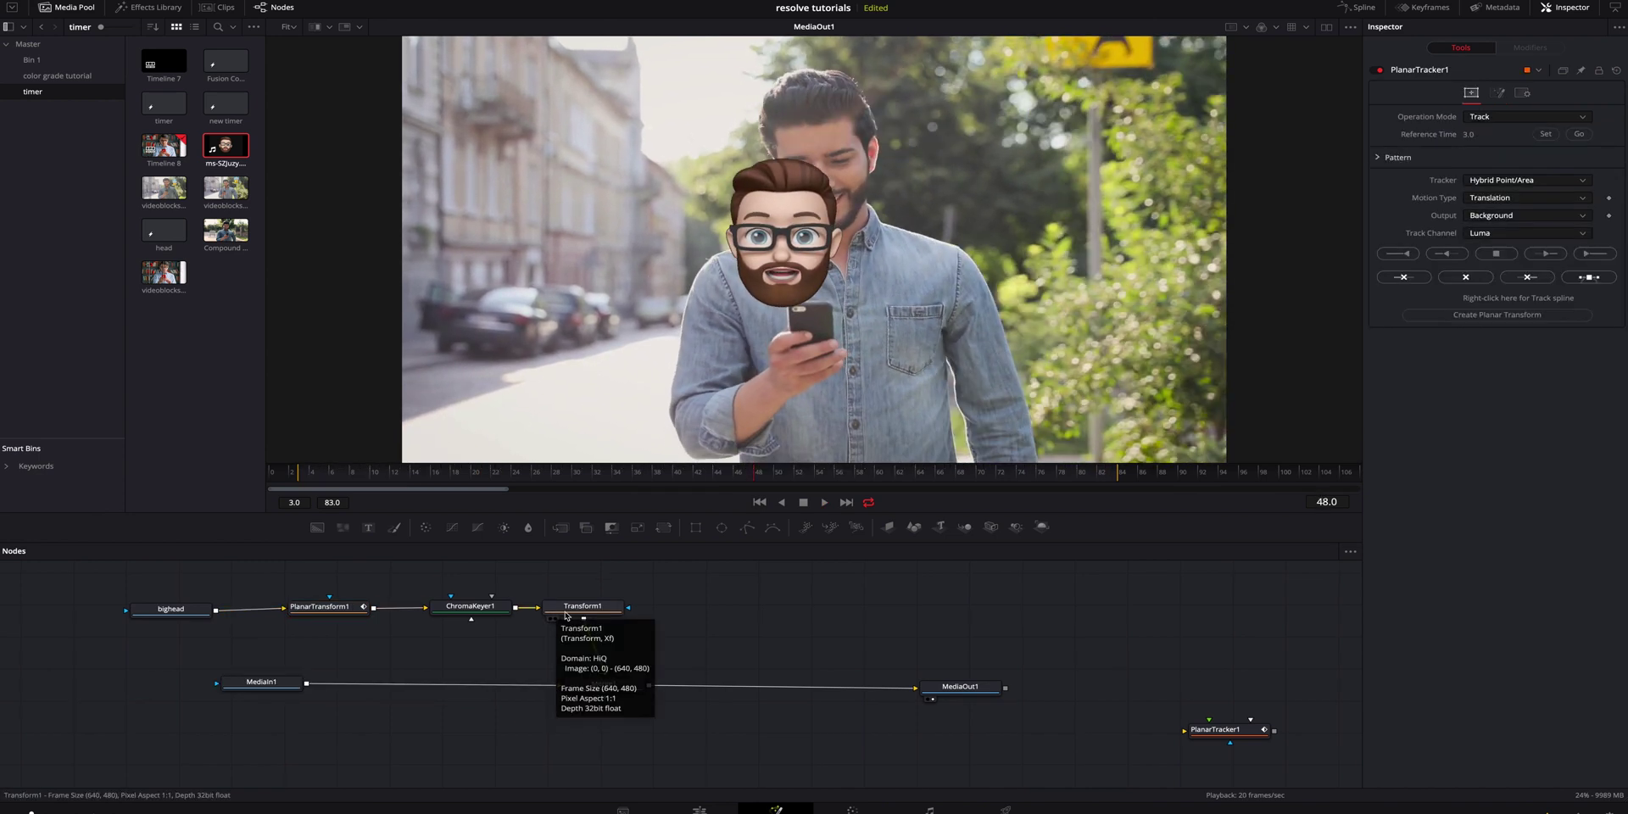
click(567, 615)
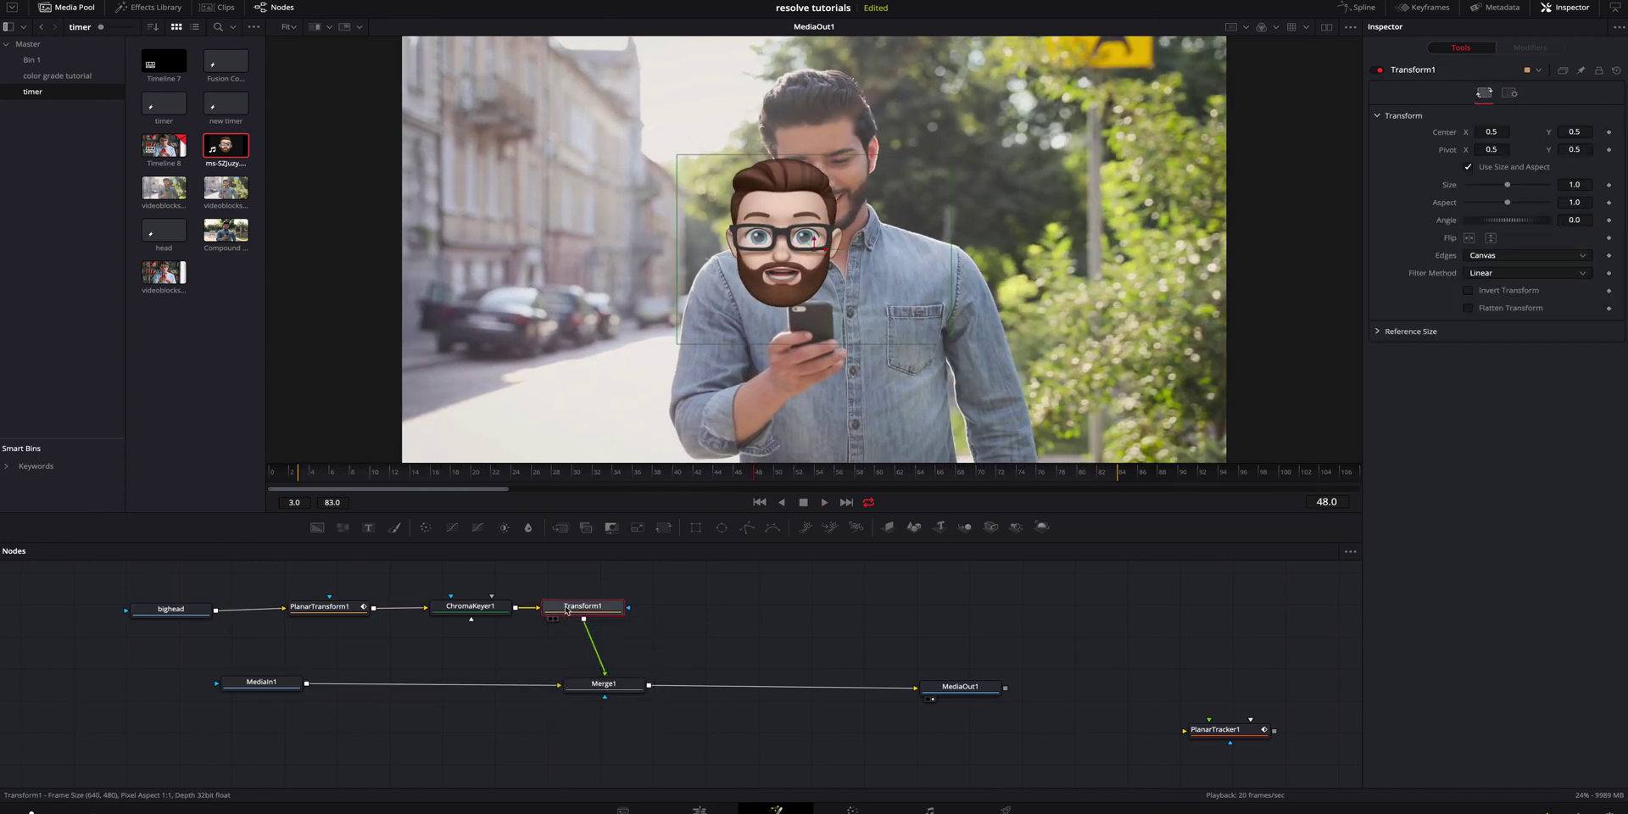
Step: At frame 3, scale Transform1 to 1.57 and centre it at X 0.787, Y 0.832
drag(320, 478, 302, 480)
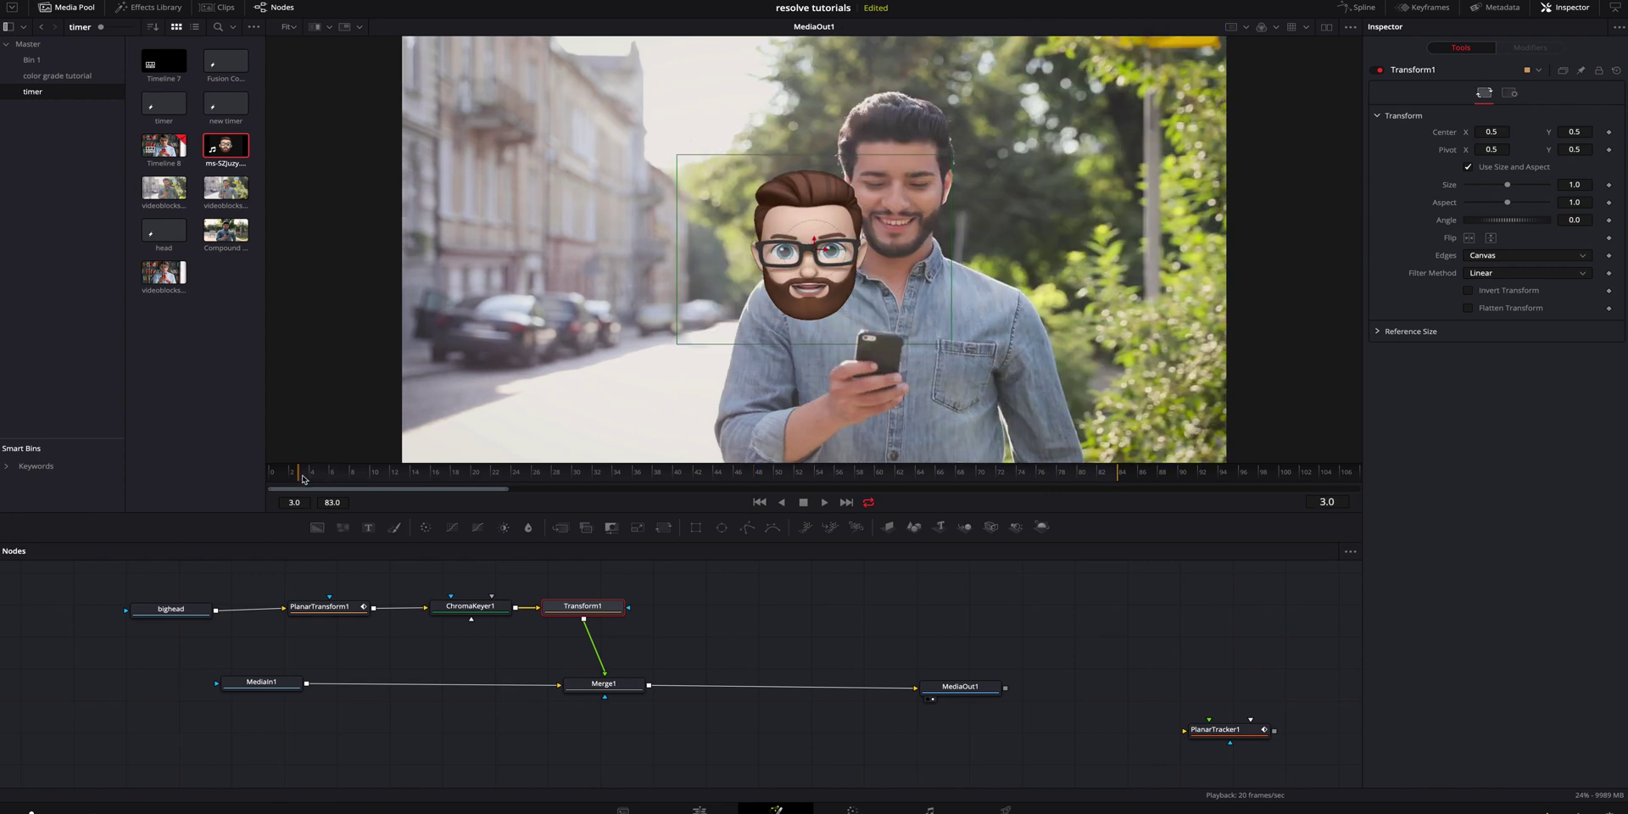
drag(1509, 190, 1514, 189)
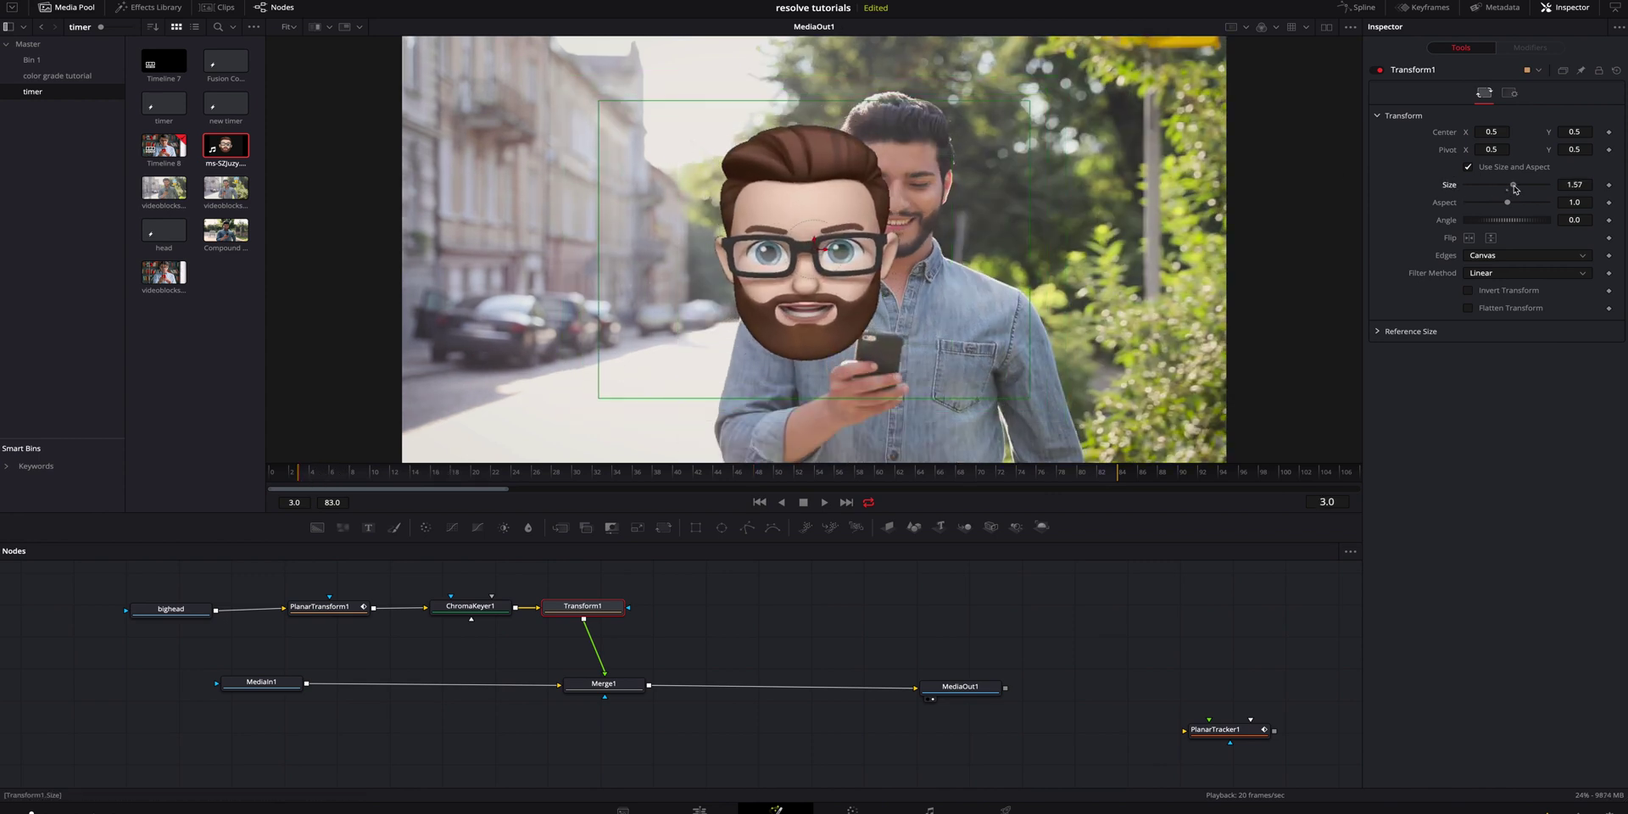
drag(1497, 133, 1599, 133)
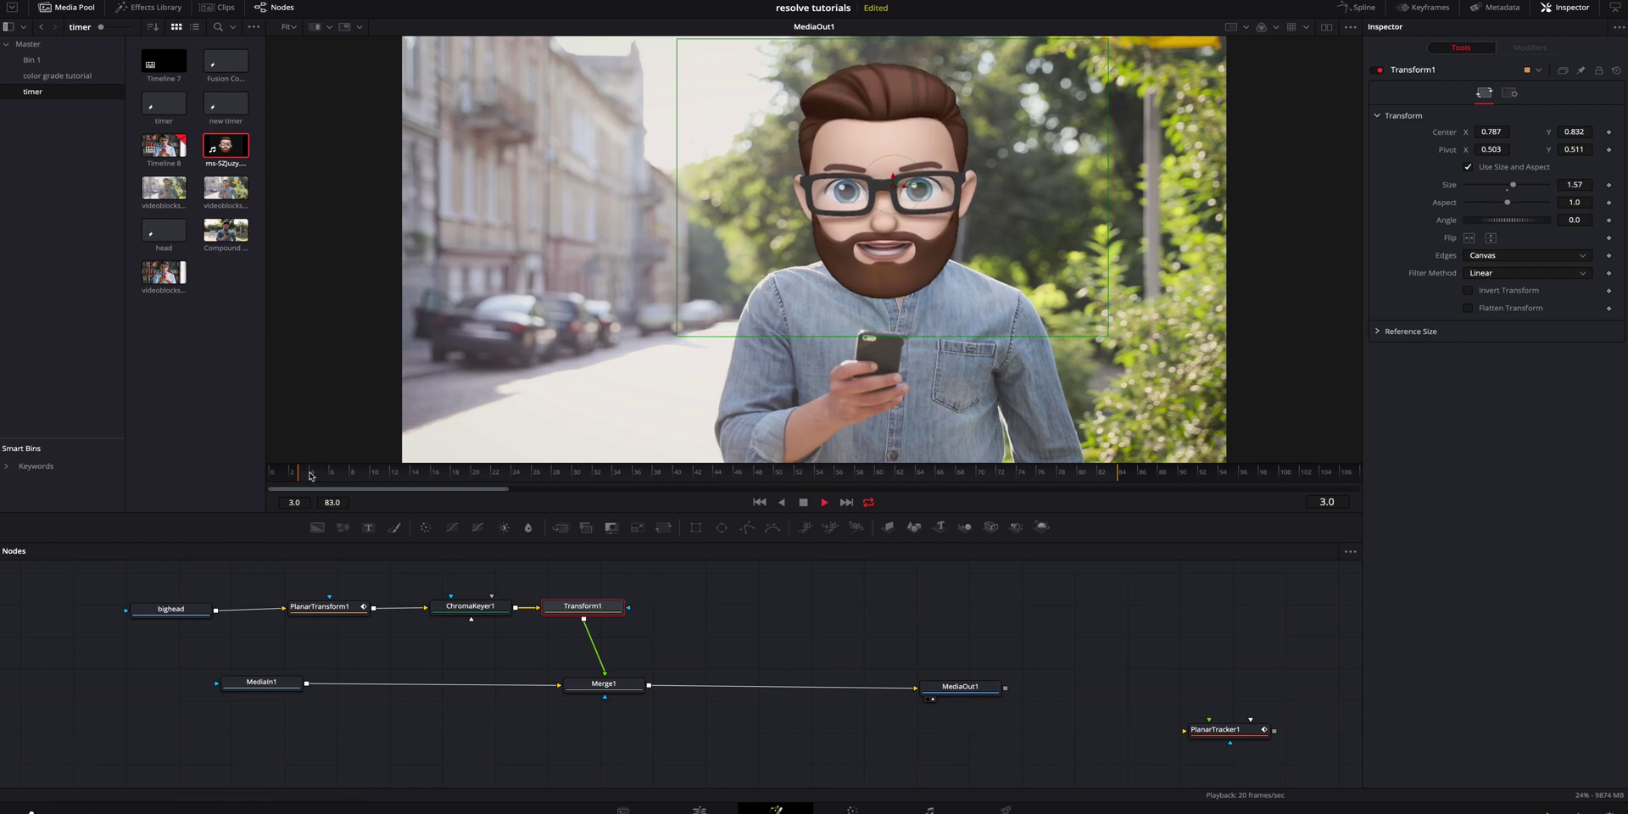